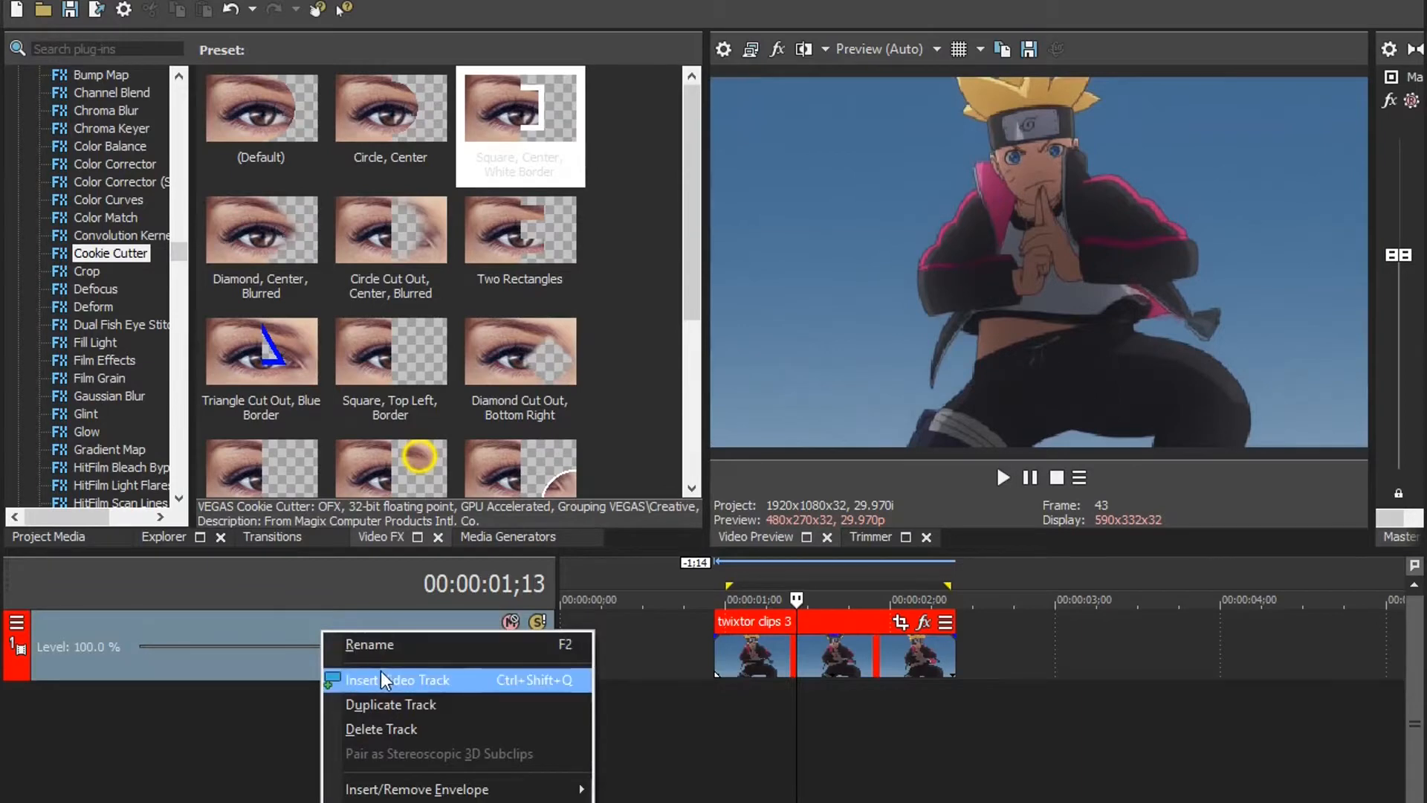
Step: Insert two video tracks above the twixtor clips 3 track and add an empty event on the middle track at the clip's start
right_click(367, 631)
click(449, 681)
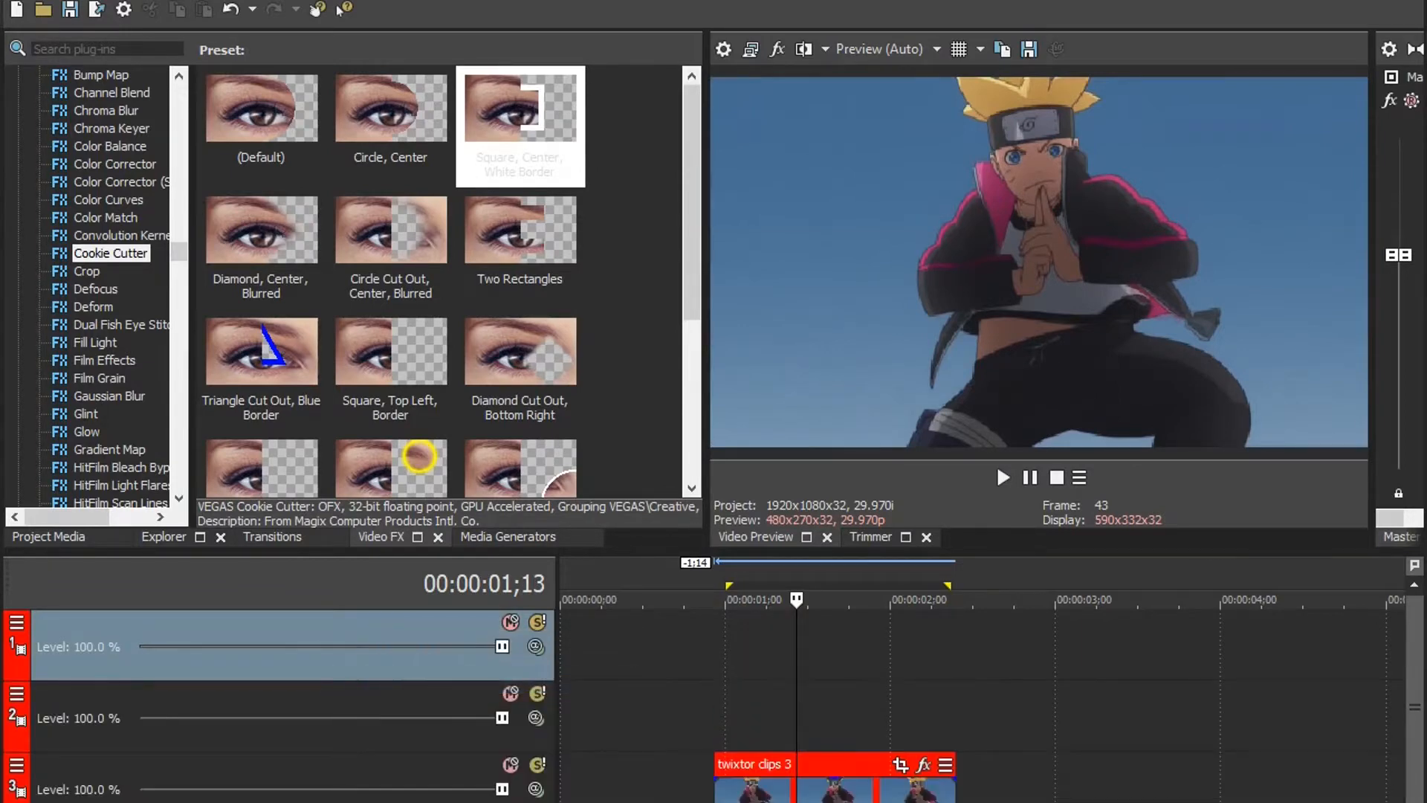
click(714, 747)
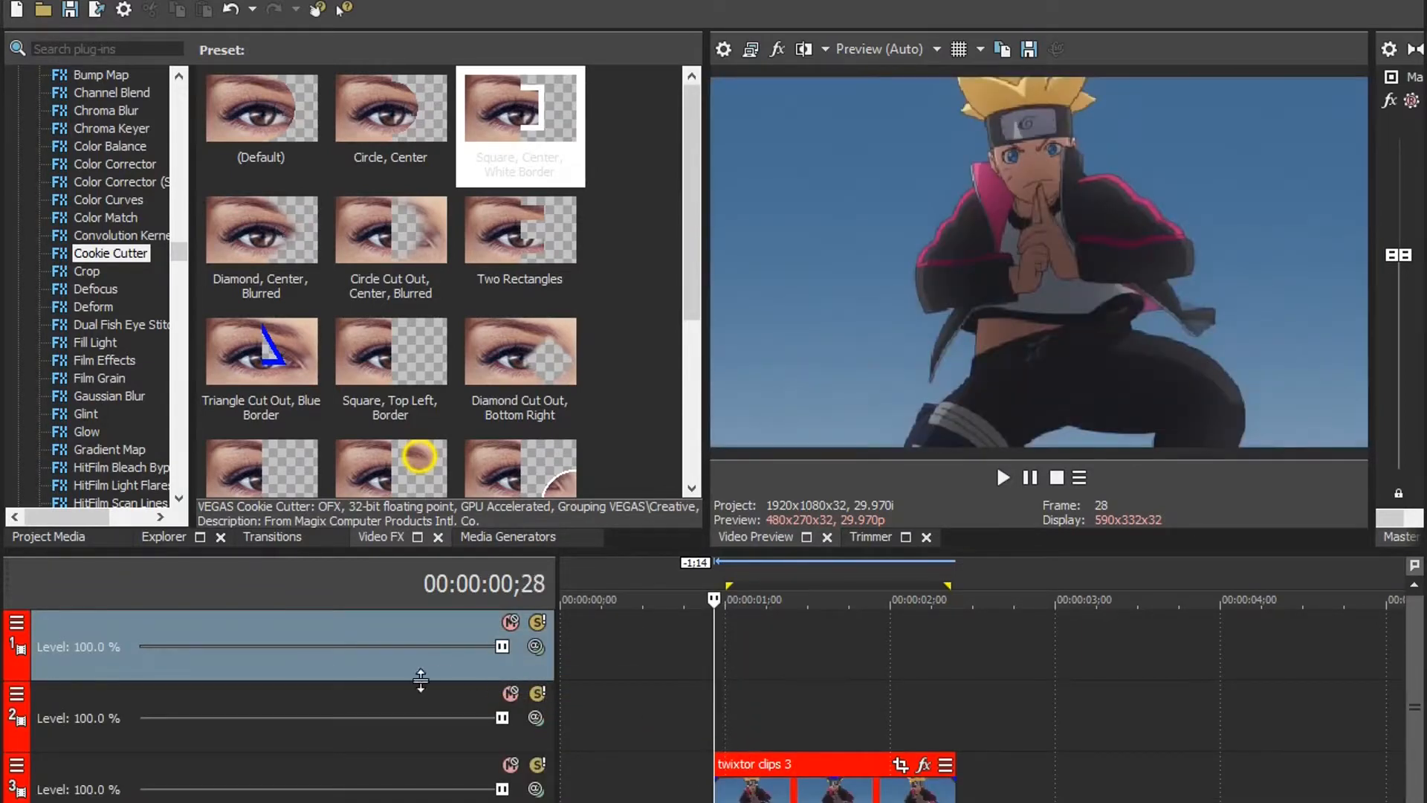
click(402, 708)
right_click(716, 718)
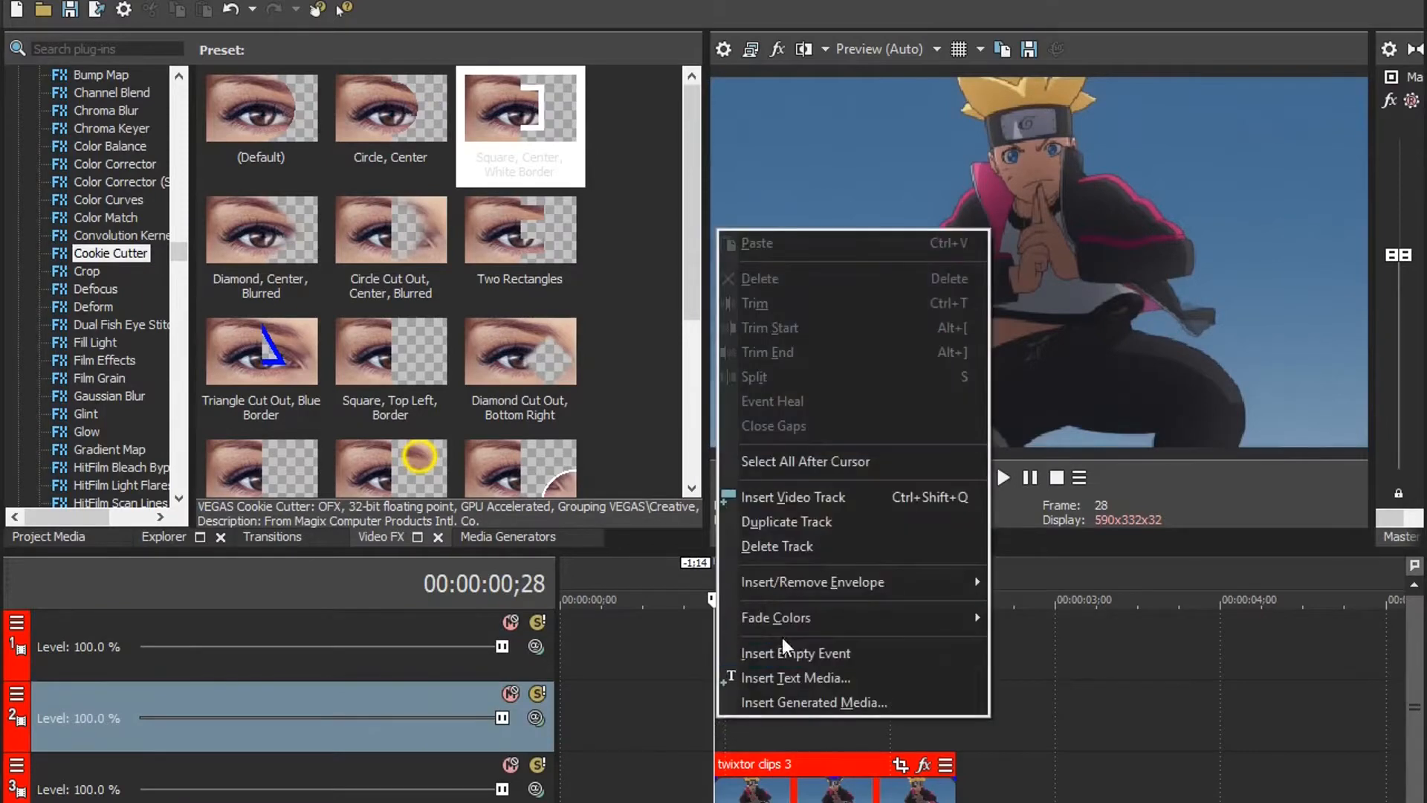
click(860, 654)
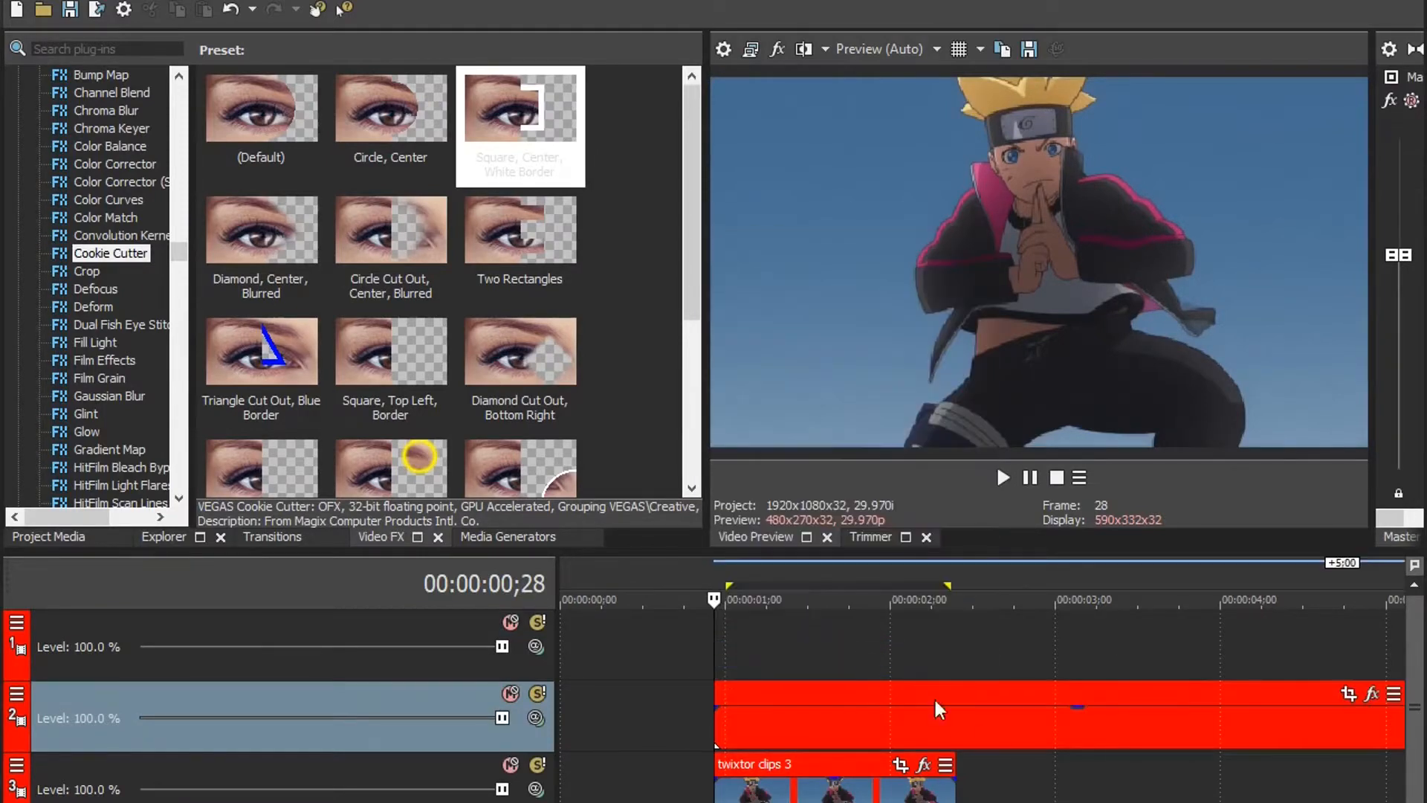
Step: Split the empty event at the clip's end and delete the excess portion
click(956, 733)
key(s)
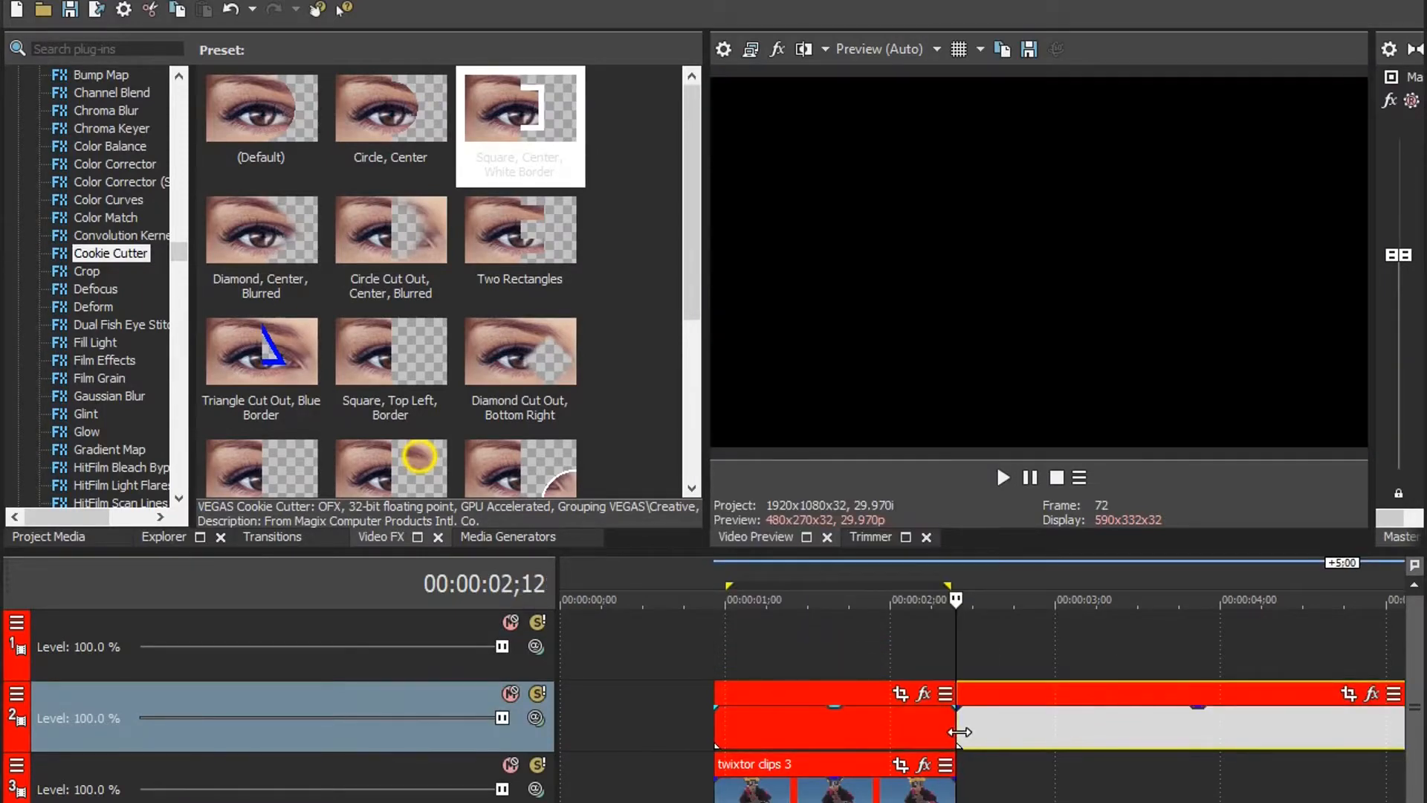
key(Delete)
Step: Apply the Cookie Cutter preset "Square, Center, White Border" to the empty event and set its border to 0.015
click(847, 601)
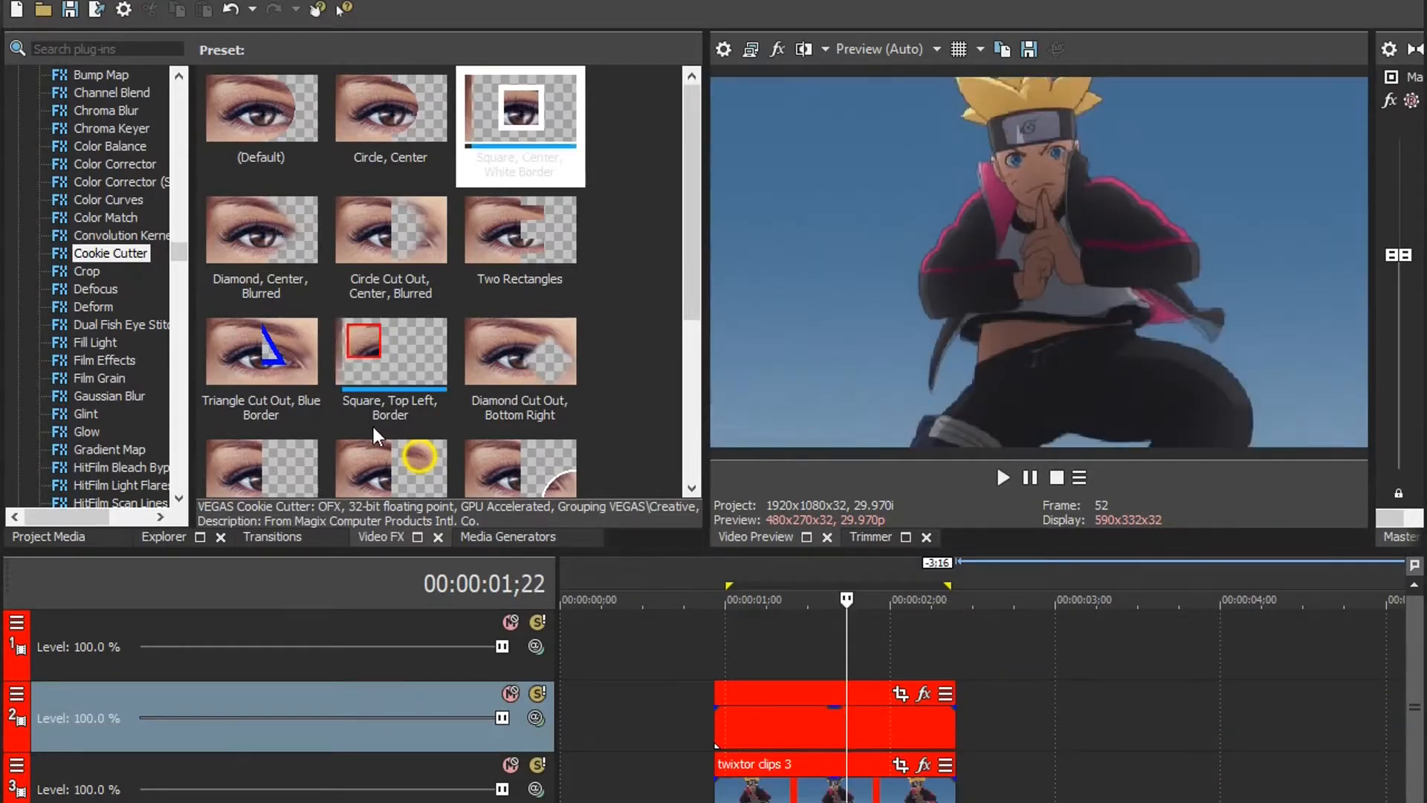
drag(521, 123, 819, 728)
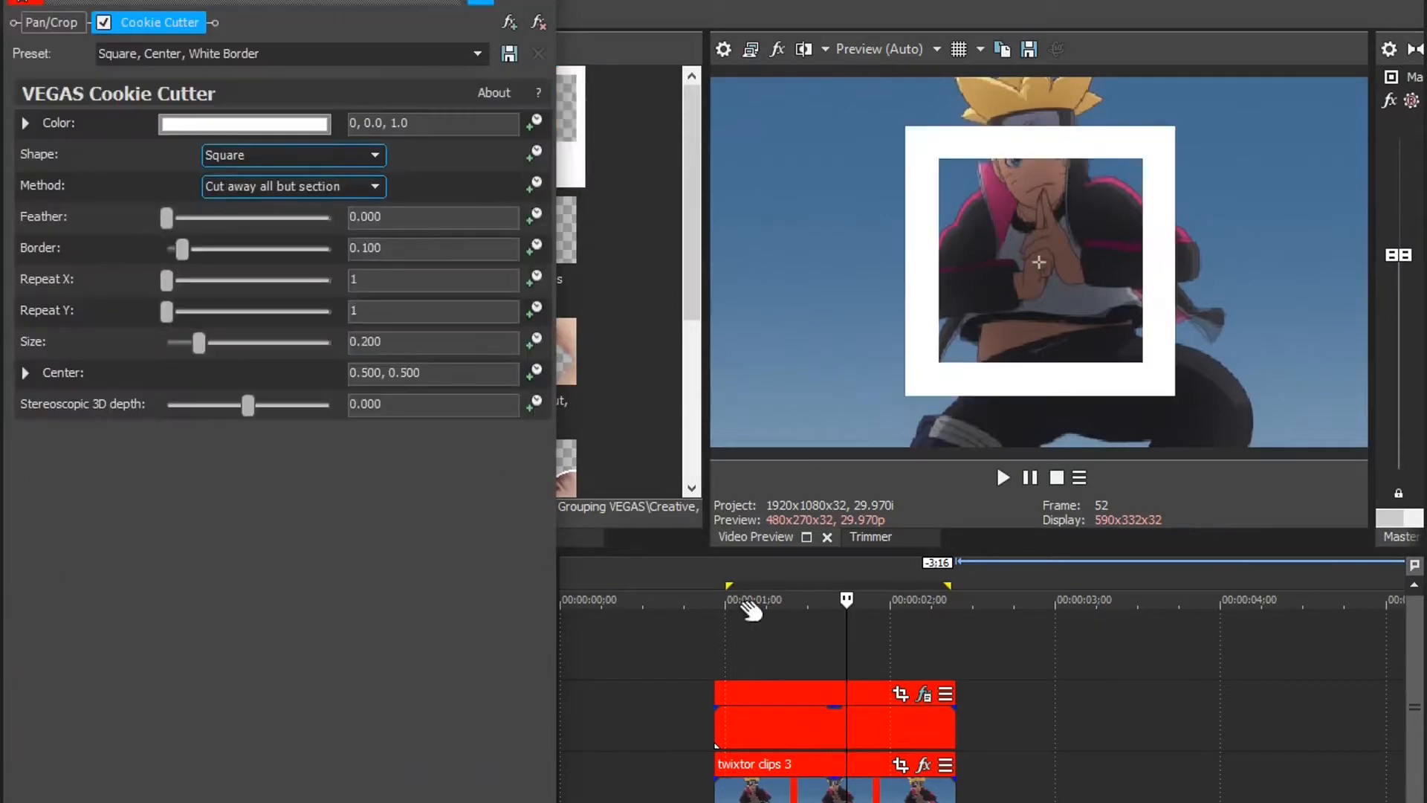
click(421, 255)
text(.015)
key(Return)
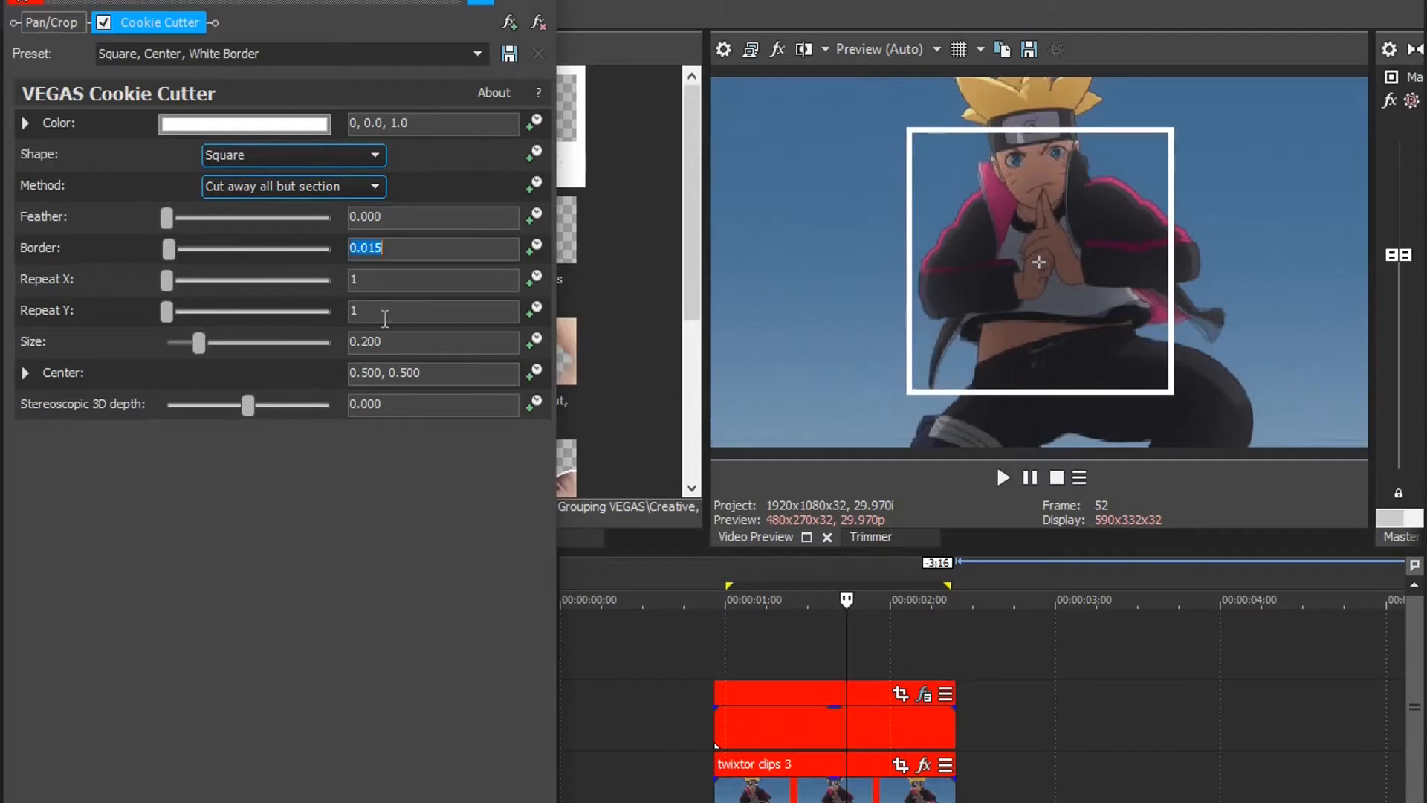
Step: Set the Cookie Cutter size to 0.225 and the stereoscopic 3D depth to 0.100
click(408, 341)
text(.225)
key(Return)
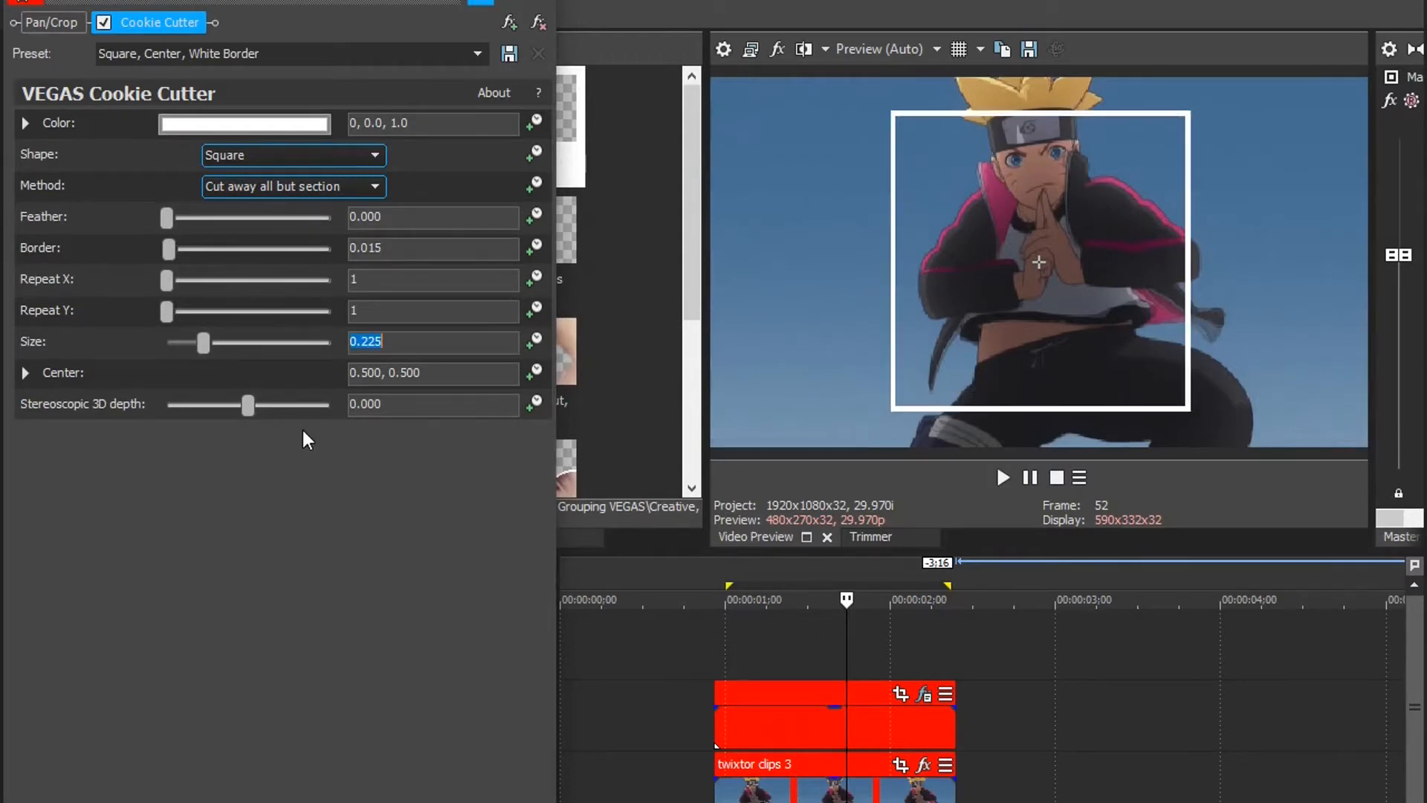
drag(243, 406, 416, 394)
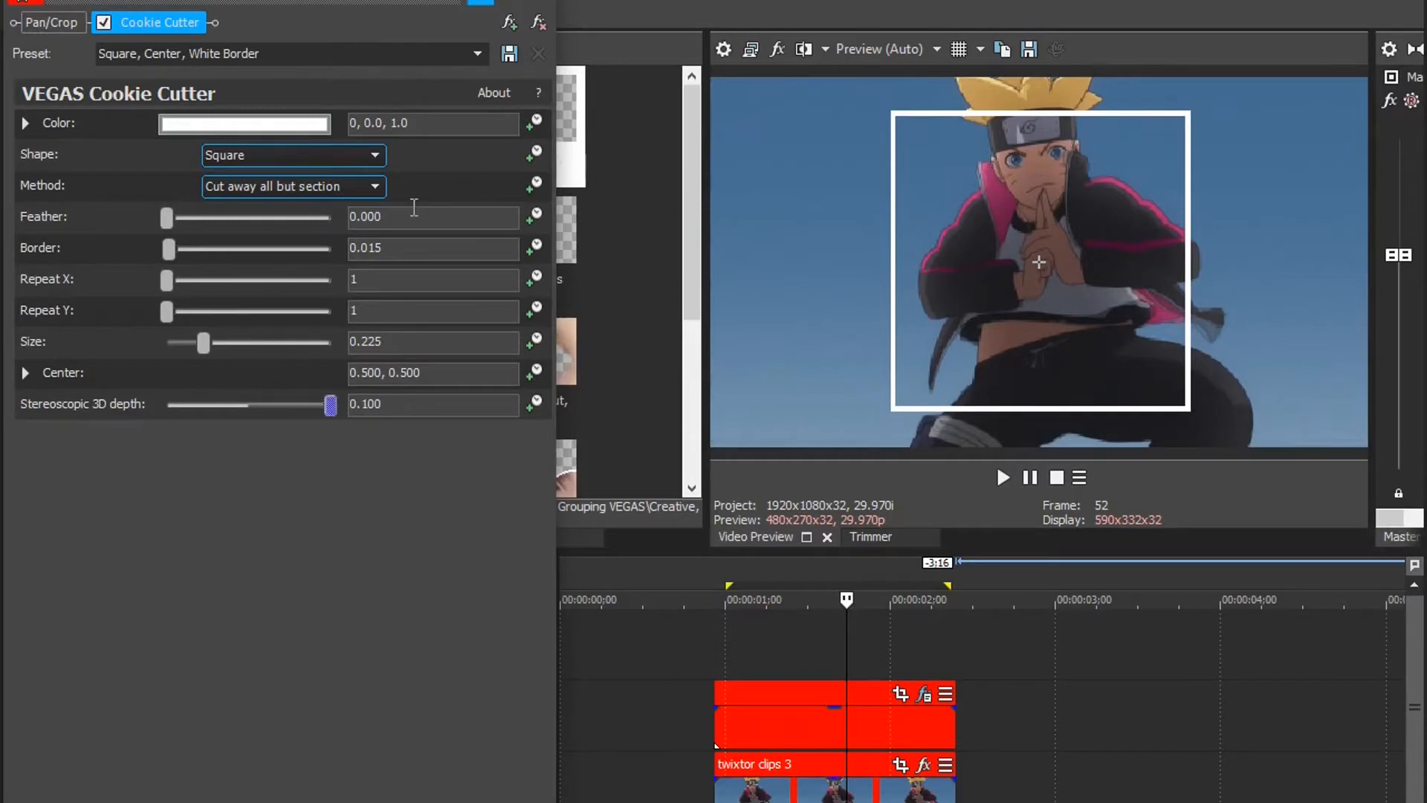
double_click(382, 217)
Step: Add the Sapphire S_WarpTransform effect to the empty event's effect chain
click(506, 25)
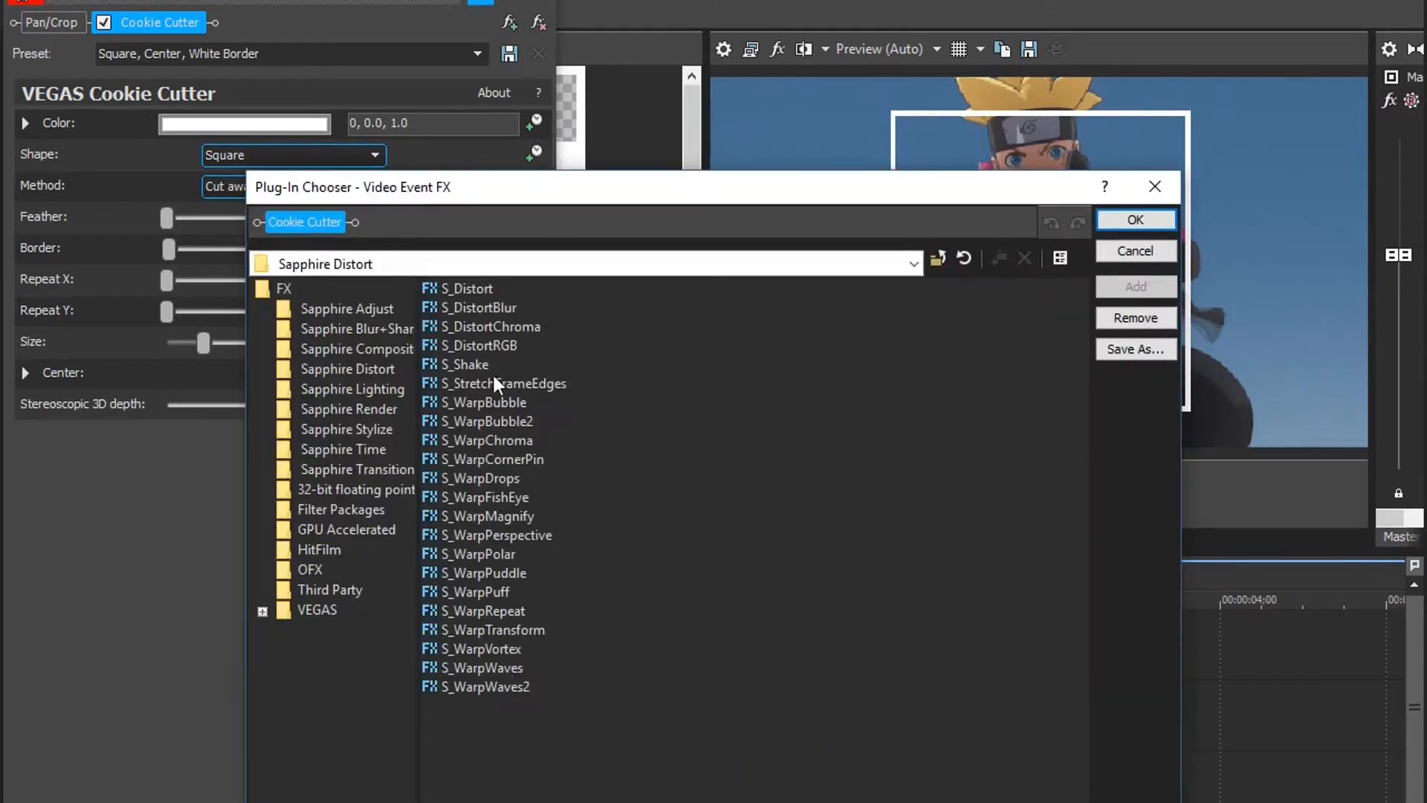
double_click(510, 632)
click(1147, 222)
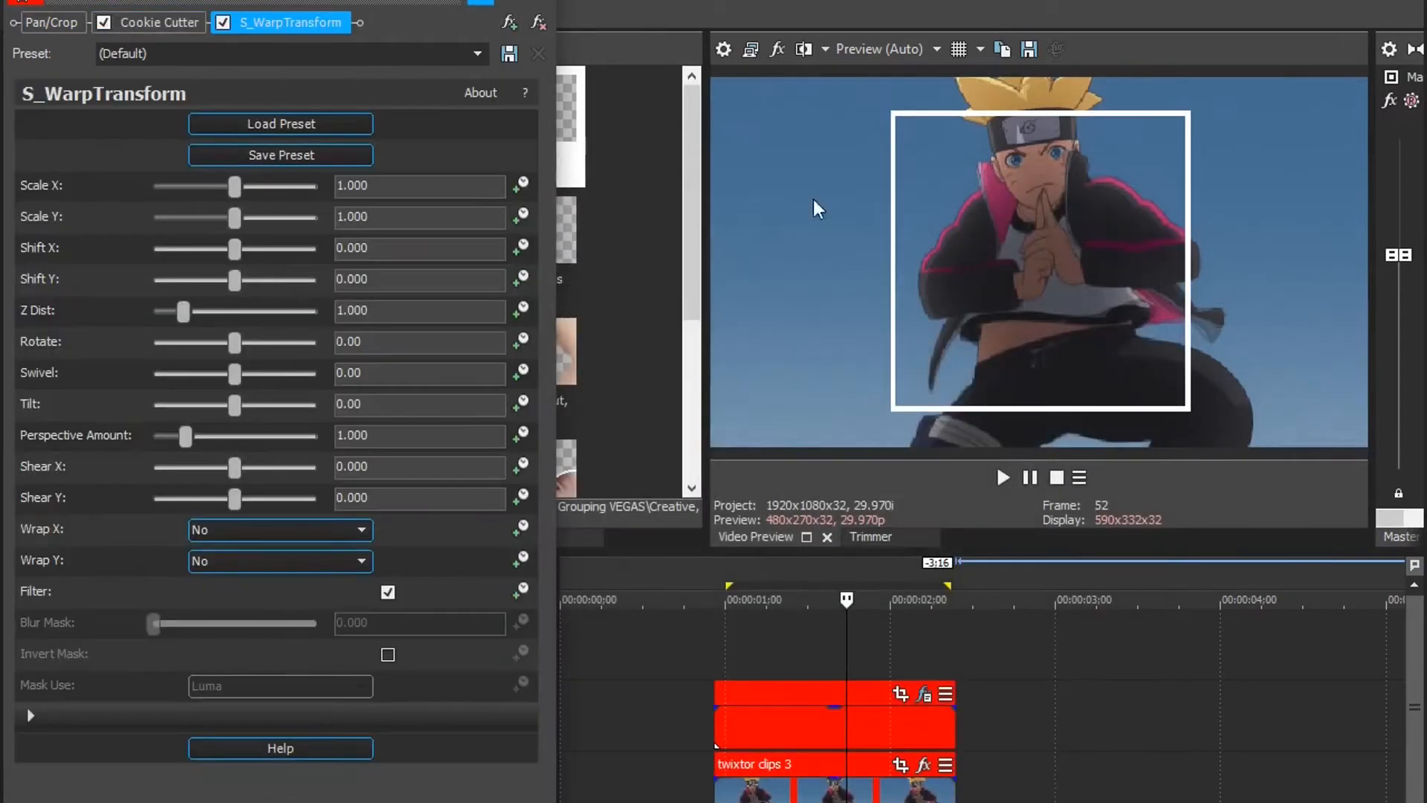
Step: Set the S_WarpTransform tilt to 50 and raise the square with a Shift Y of 0.660
double_click(415, 401)
text(50)
key(Return)
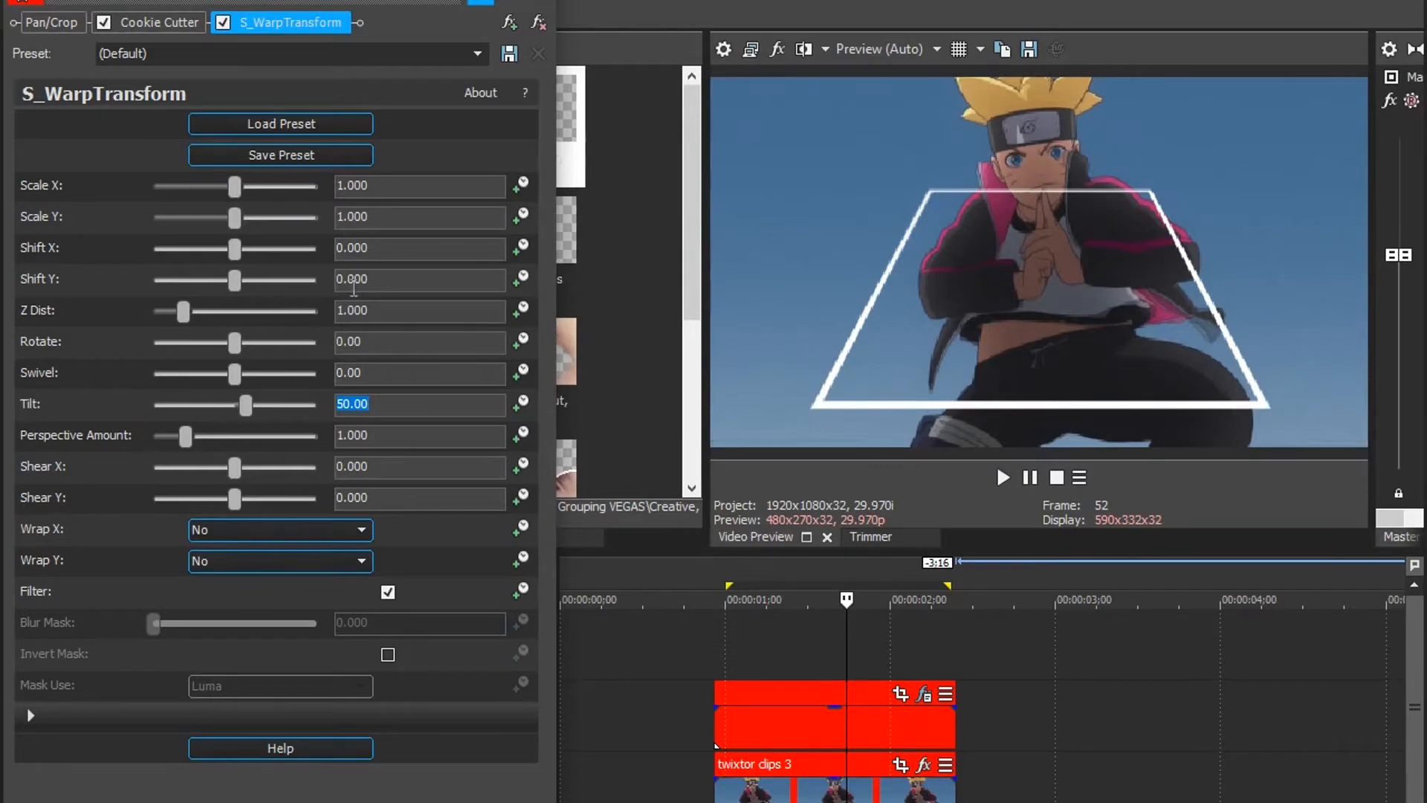
drag(242, 282, 292, 281)
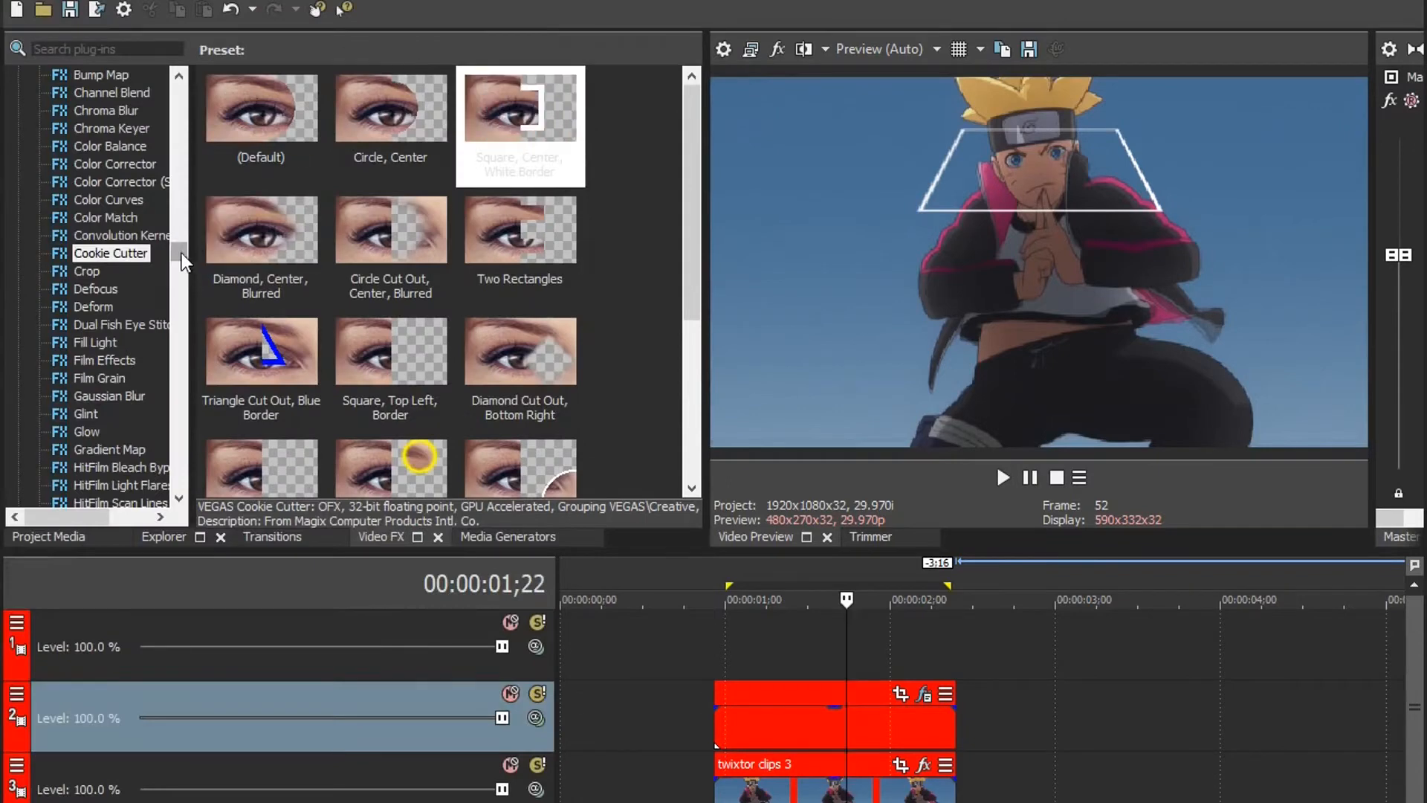
Step: Apply the BCC Colorize Glow "glow" preset to the empty event and set its blur amount to 0
drag(181, 253, 175, 116)
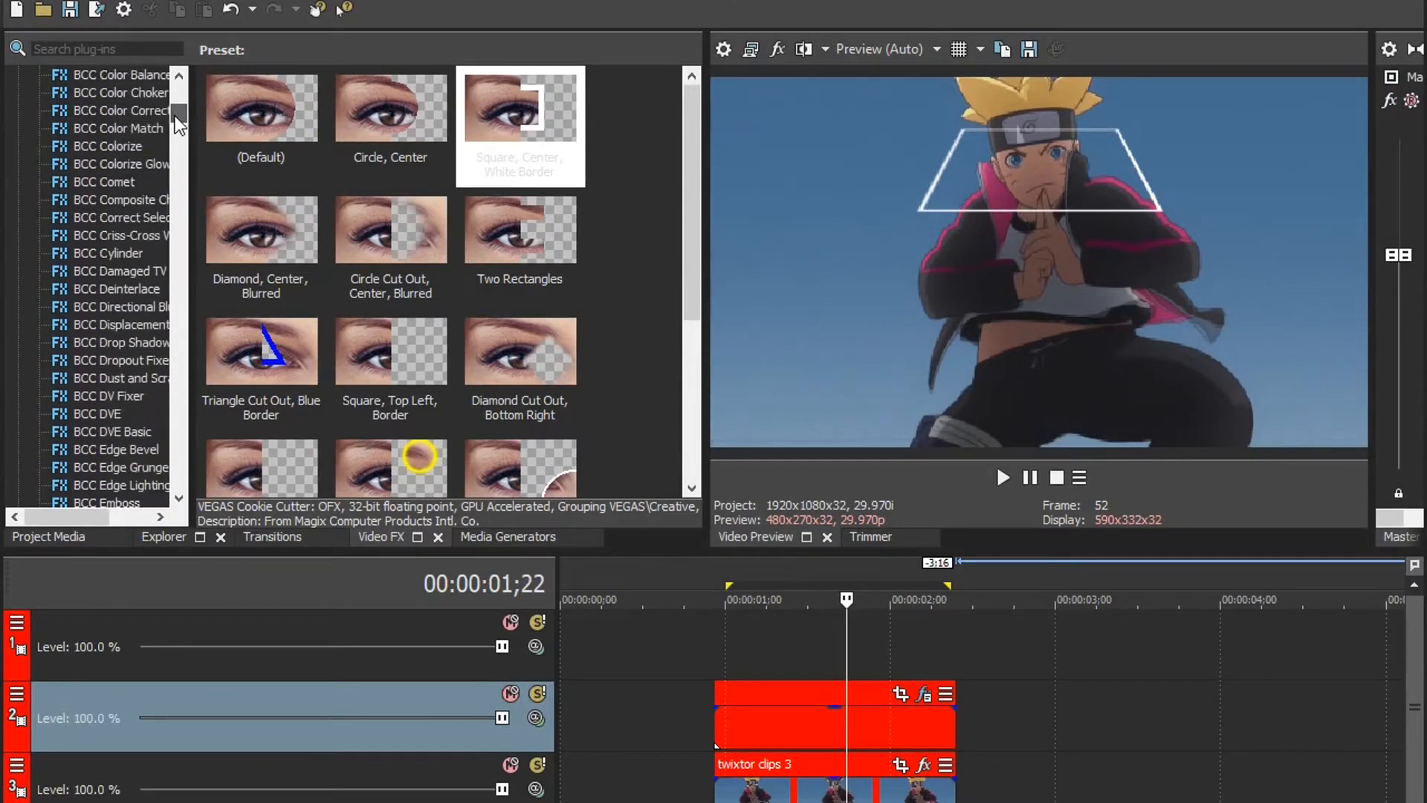
click(150, 162)
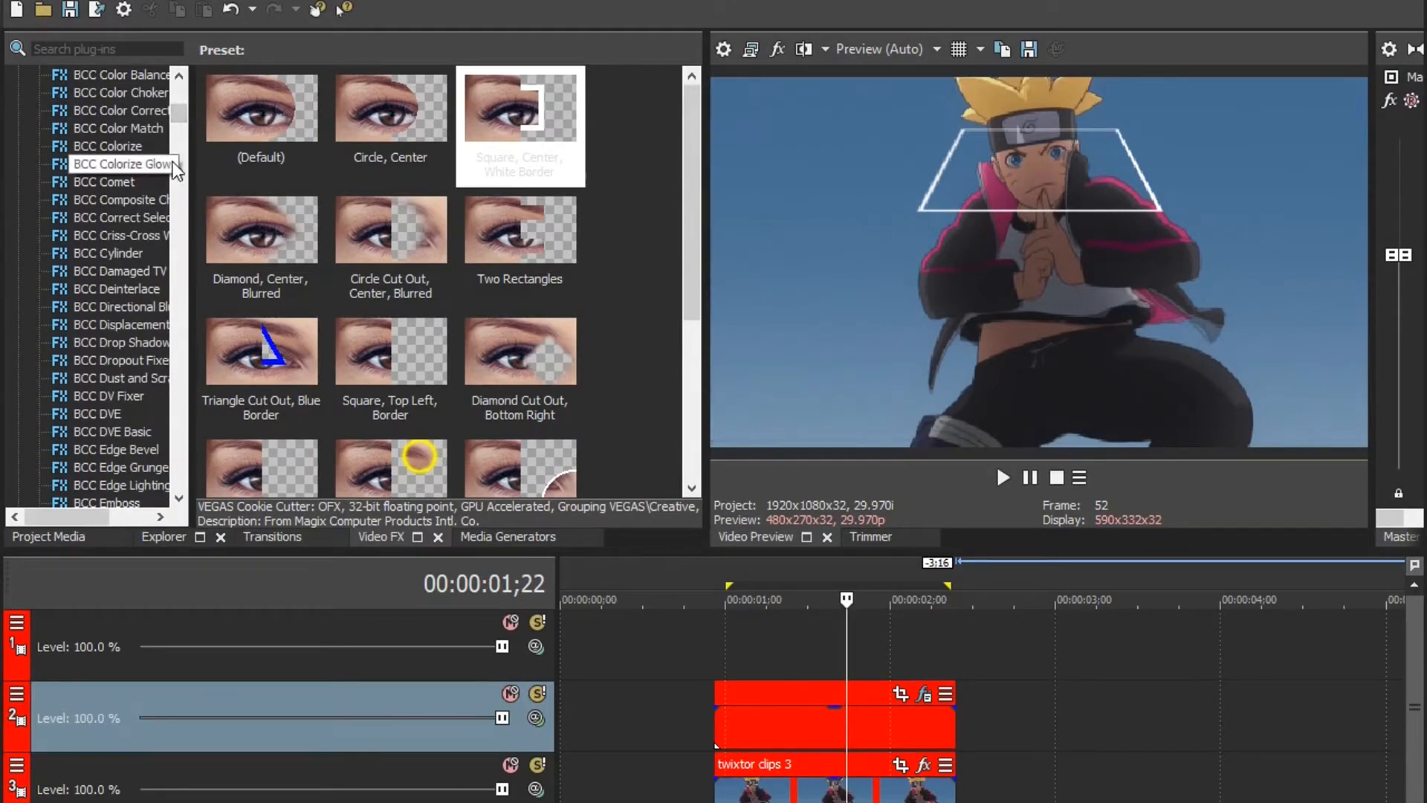
drag(336, 138, 810, 715)
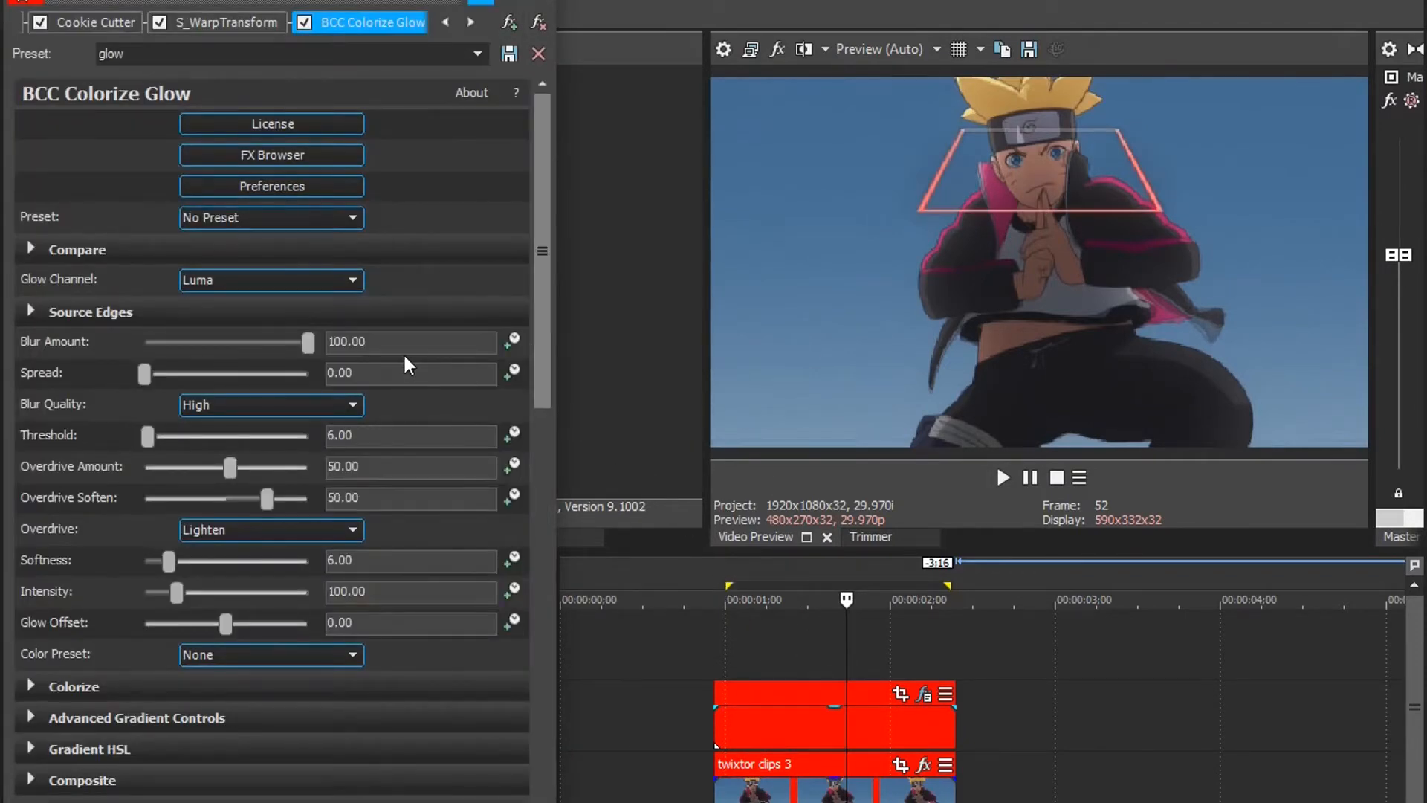
double_click(345, 341)
text(0)
key(Return)
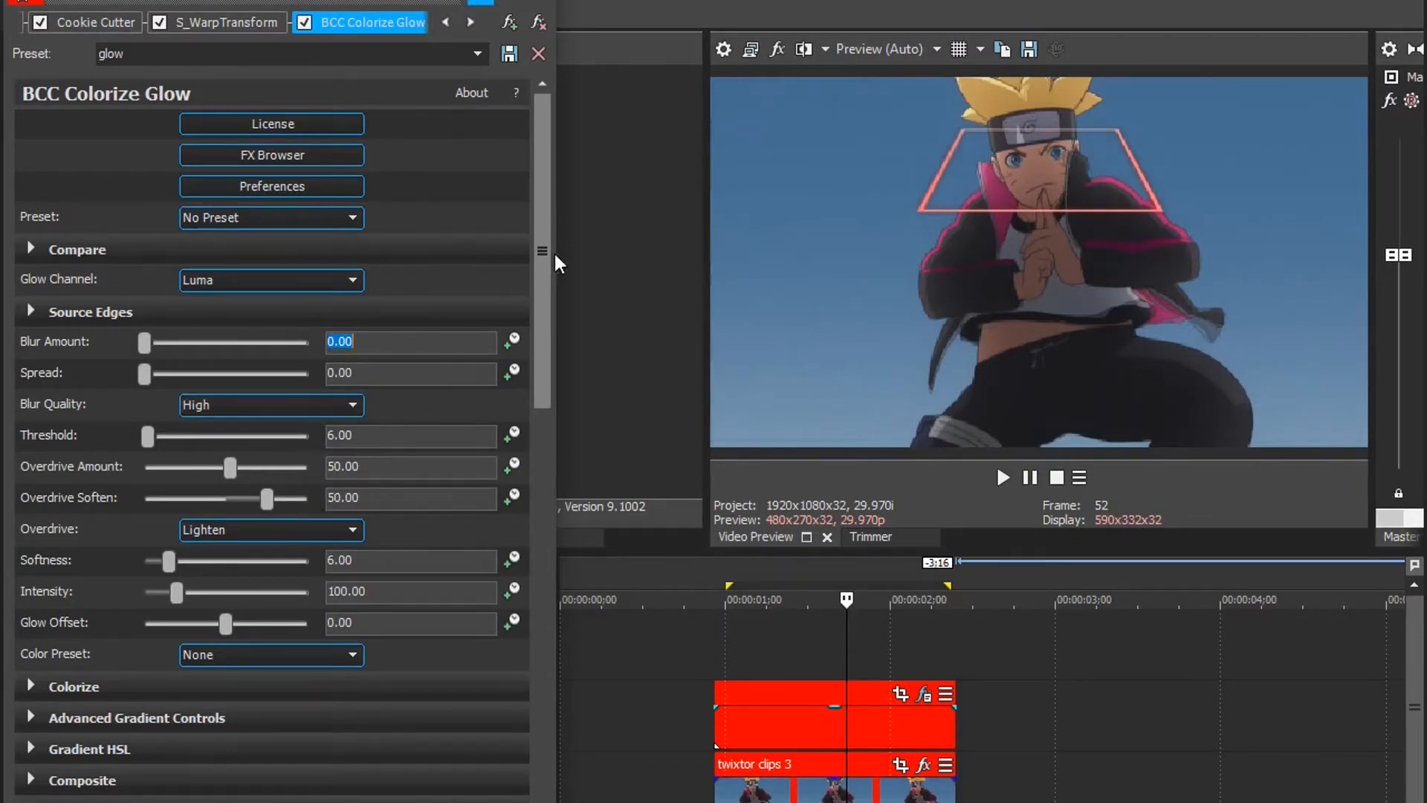
Step: Change Color 2 of BCC Colorize Glow to cyan with HSV 180, 1.0, 1.0
drag(547, 258, 547, 503)
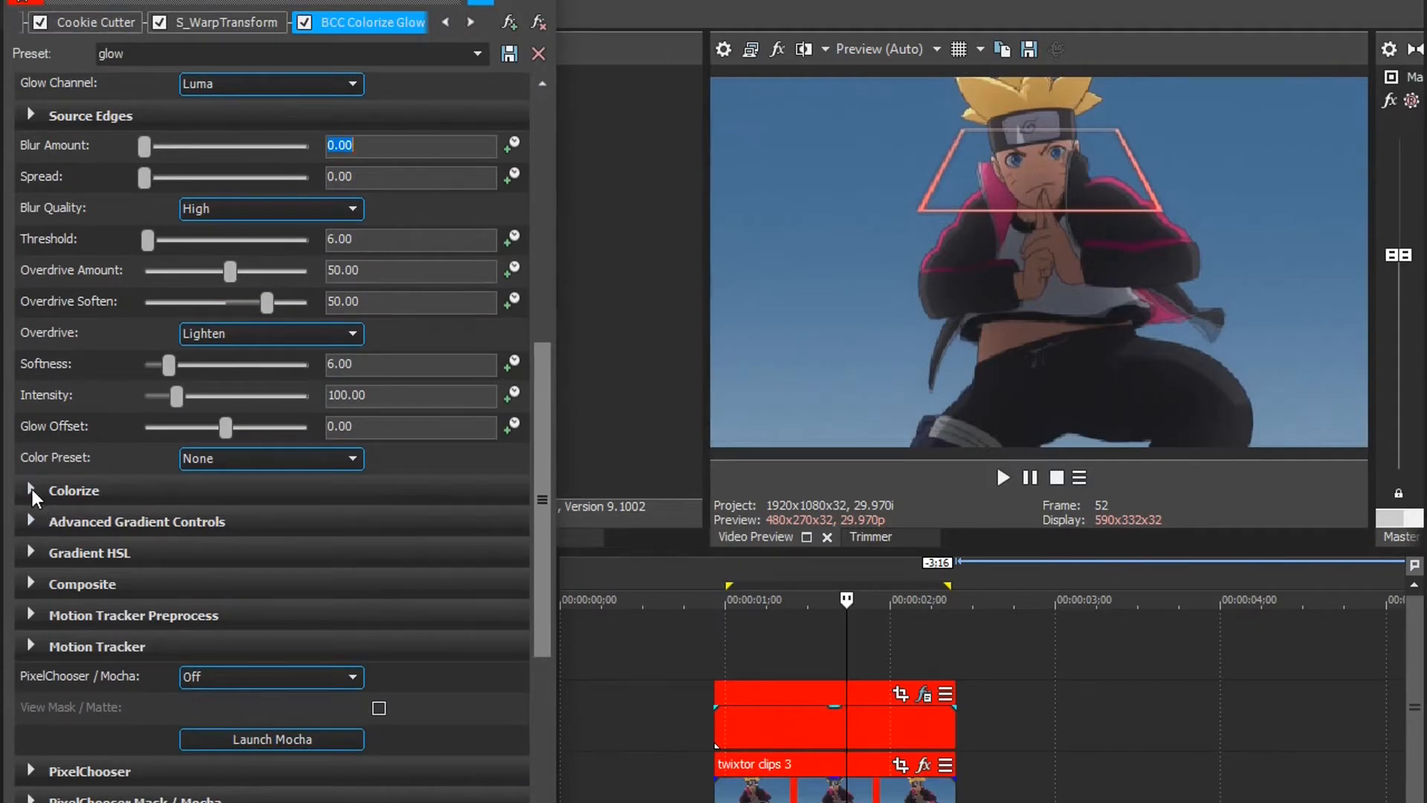
click(31, 490)
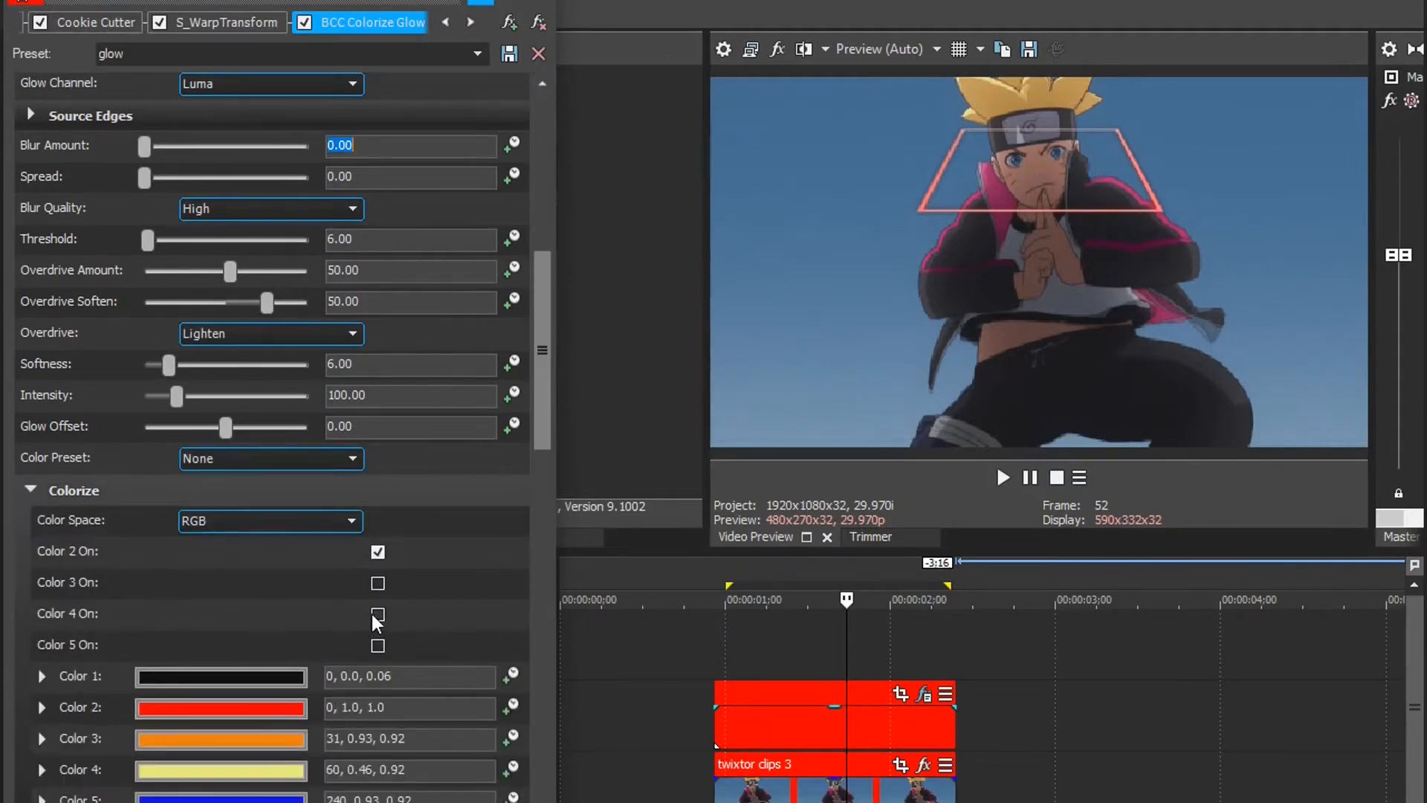
click(287, 708)
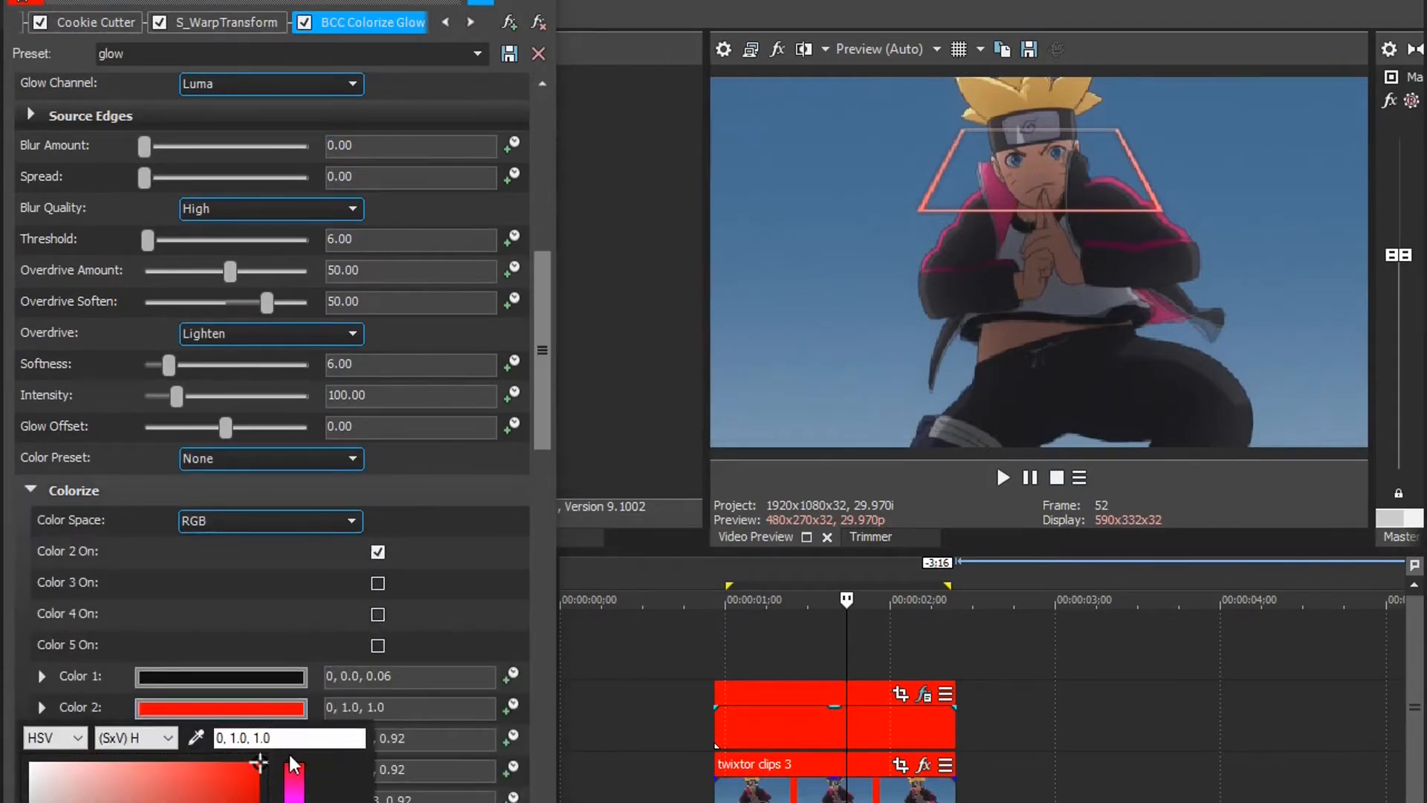
click(294, 802)
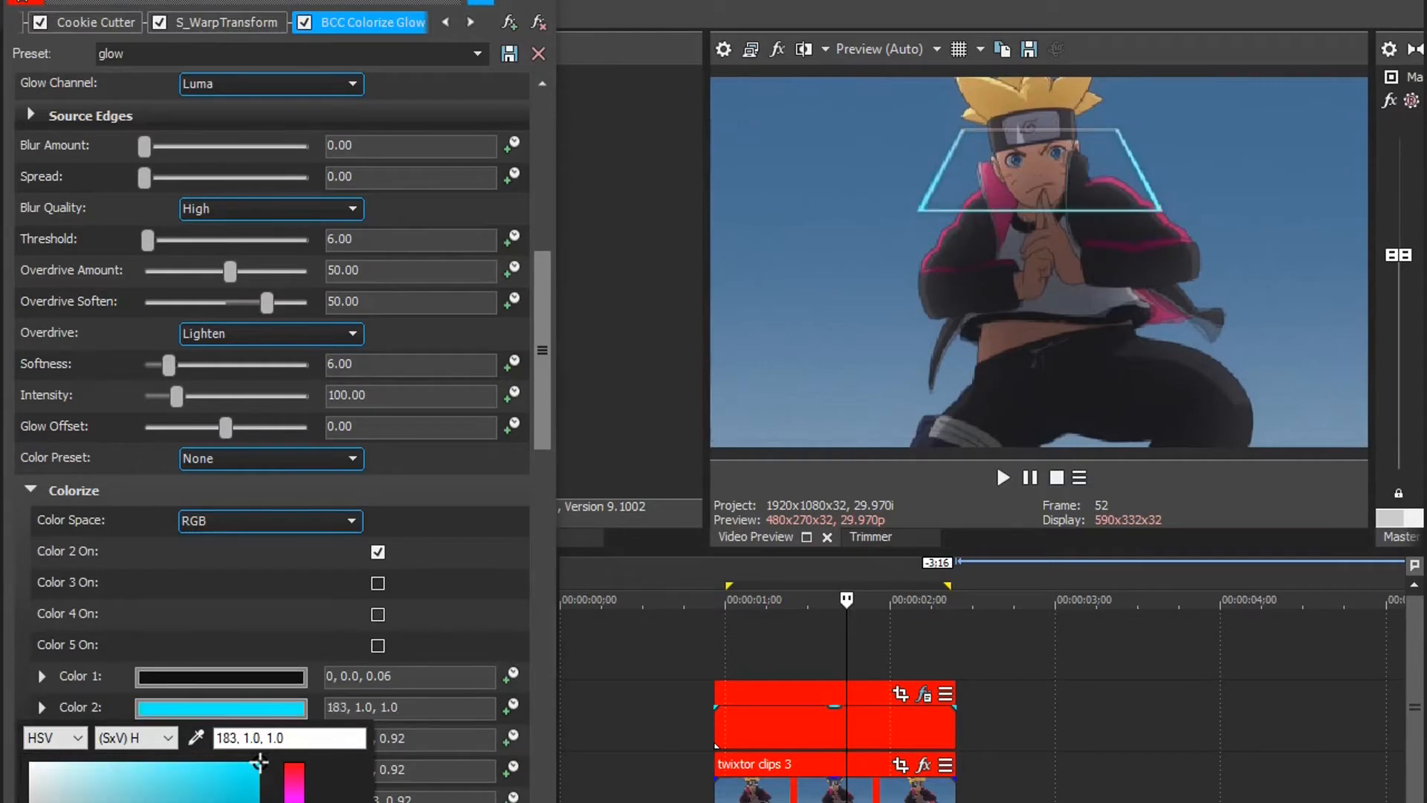
click(233, 742)
key(BackSpace)
text(0)
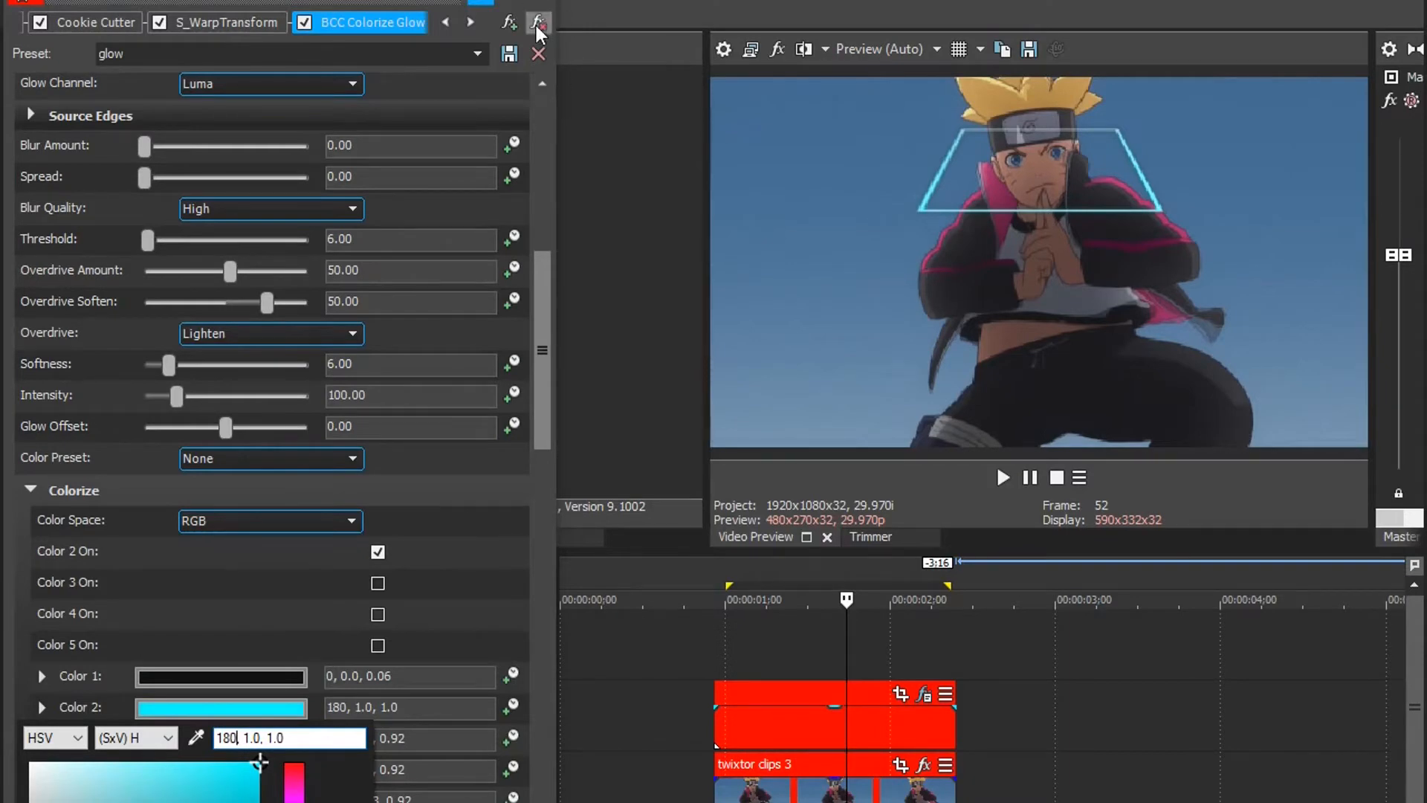
Step: Add the Sapphire Lighting effect S_Glow to the empty event's effect chain
click(510, 22)
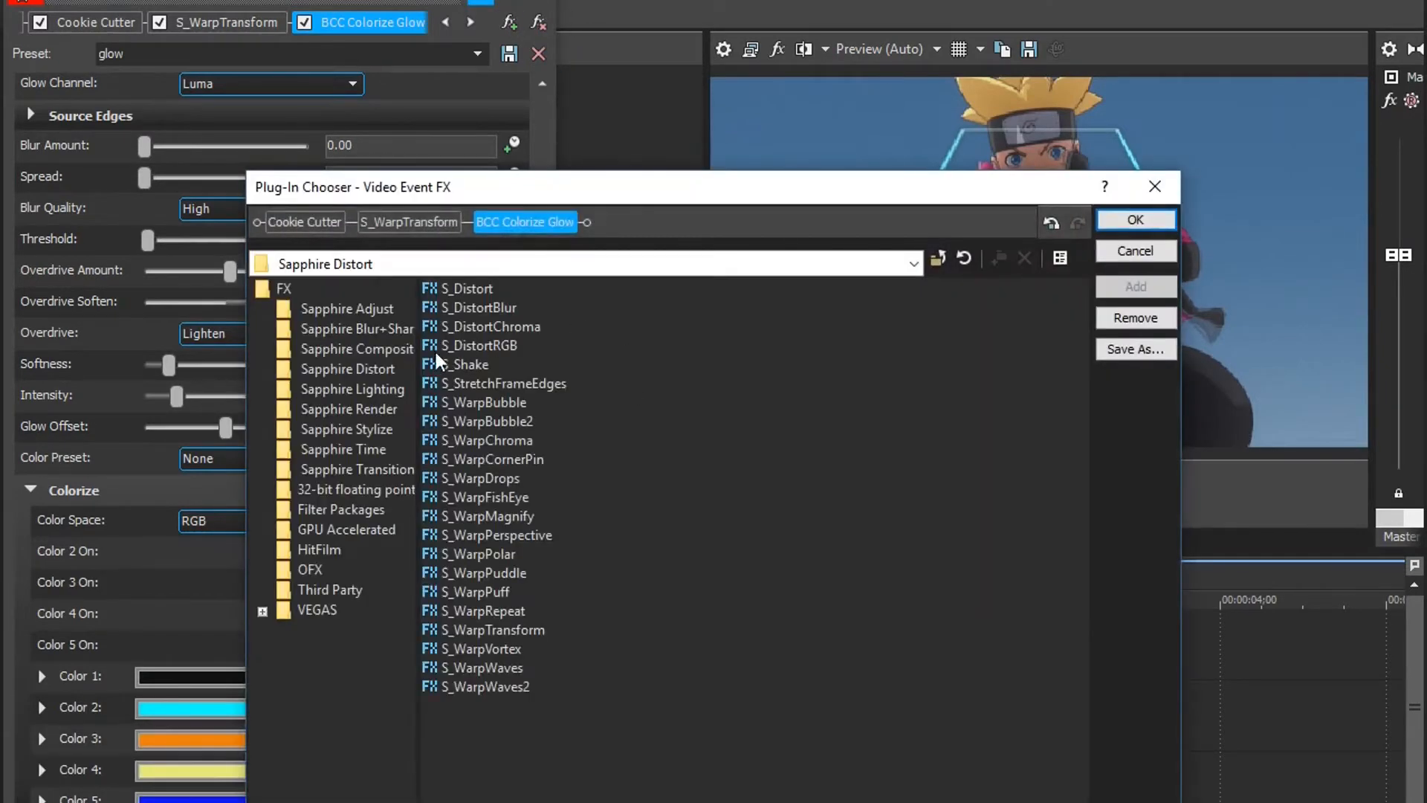
click(367, 389)
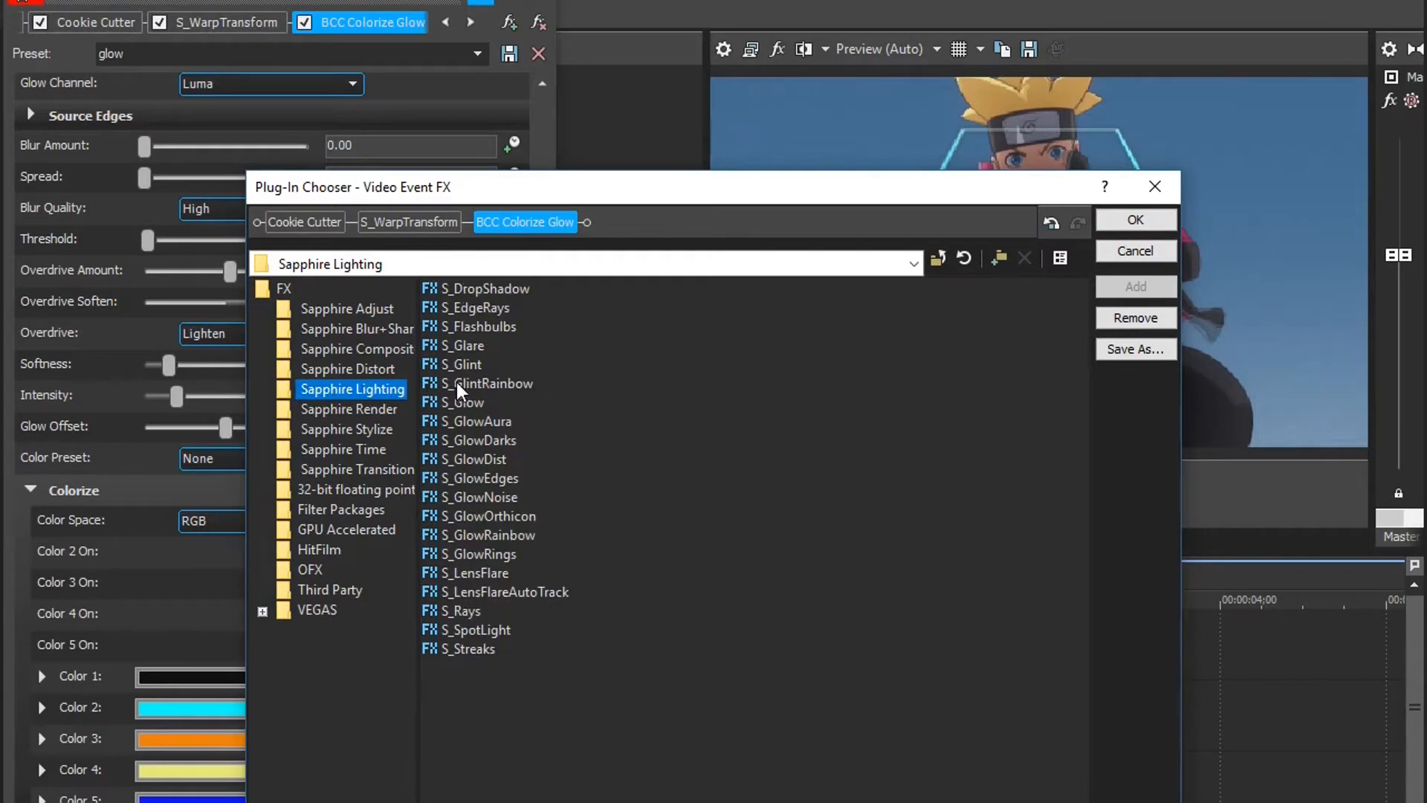
double_click(474, 404)
click(1136, 220)
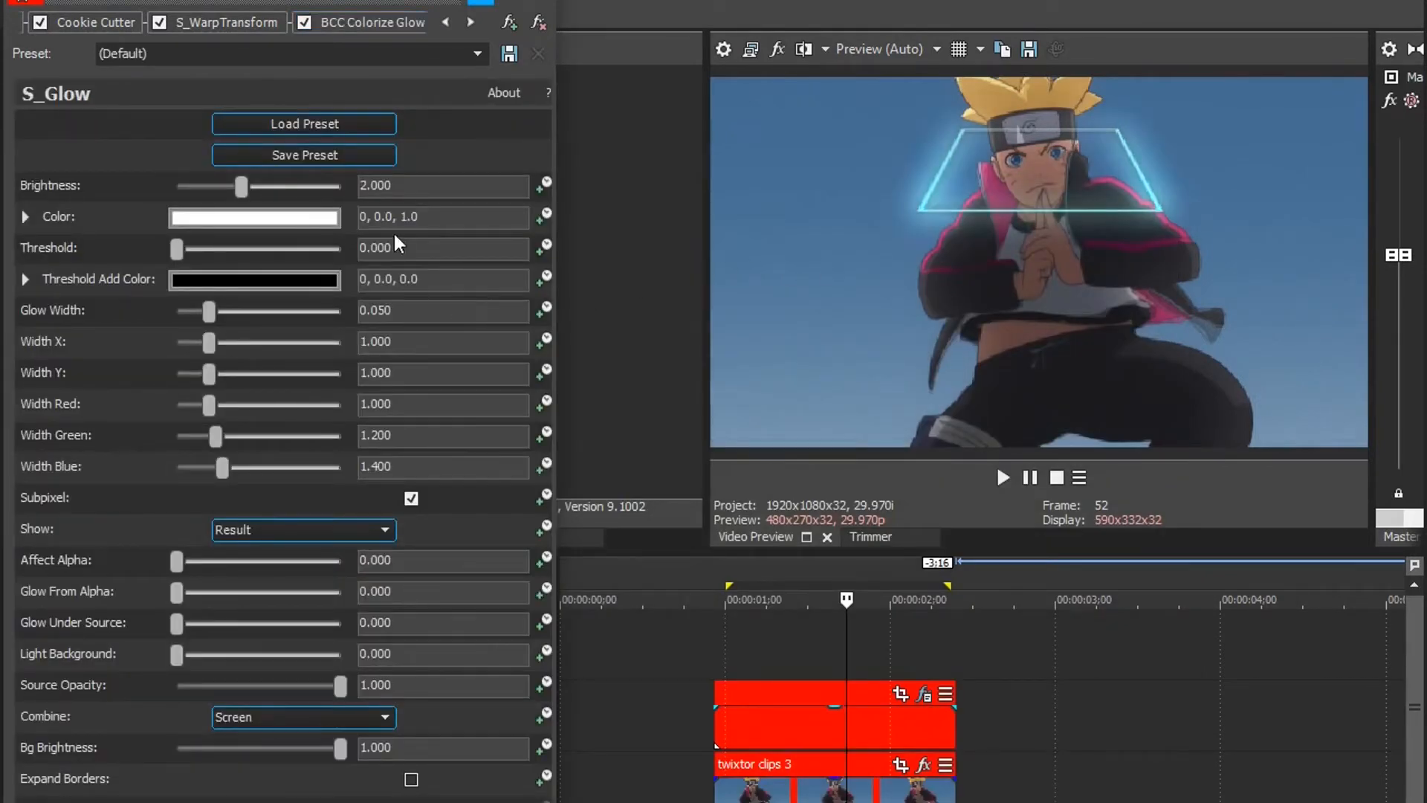
Step: Set the S_Glow color to cyan with HSV 180, 1.0, 1.0
click(330, 220)
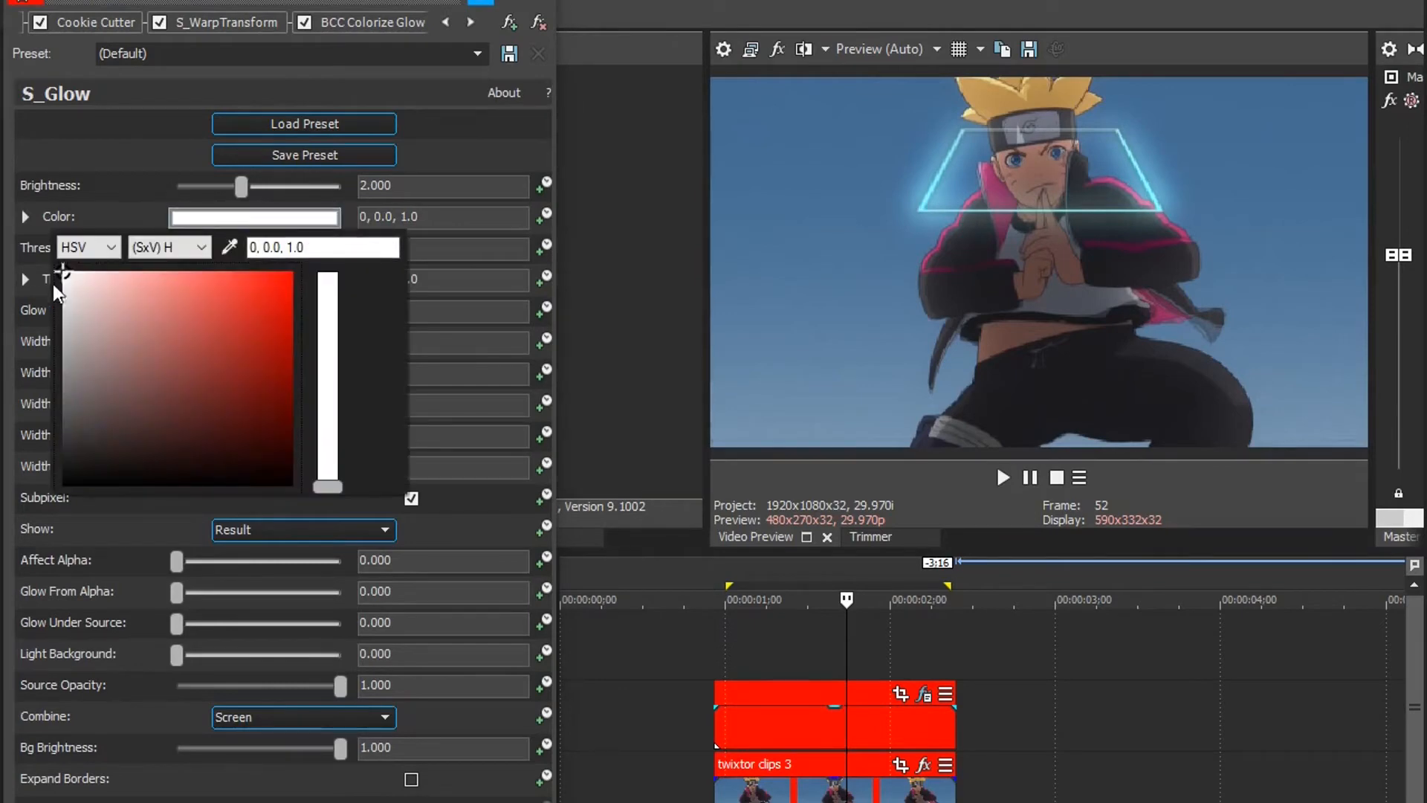
drag(61, 280, 286, 290)
text(18)
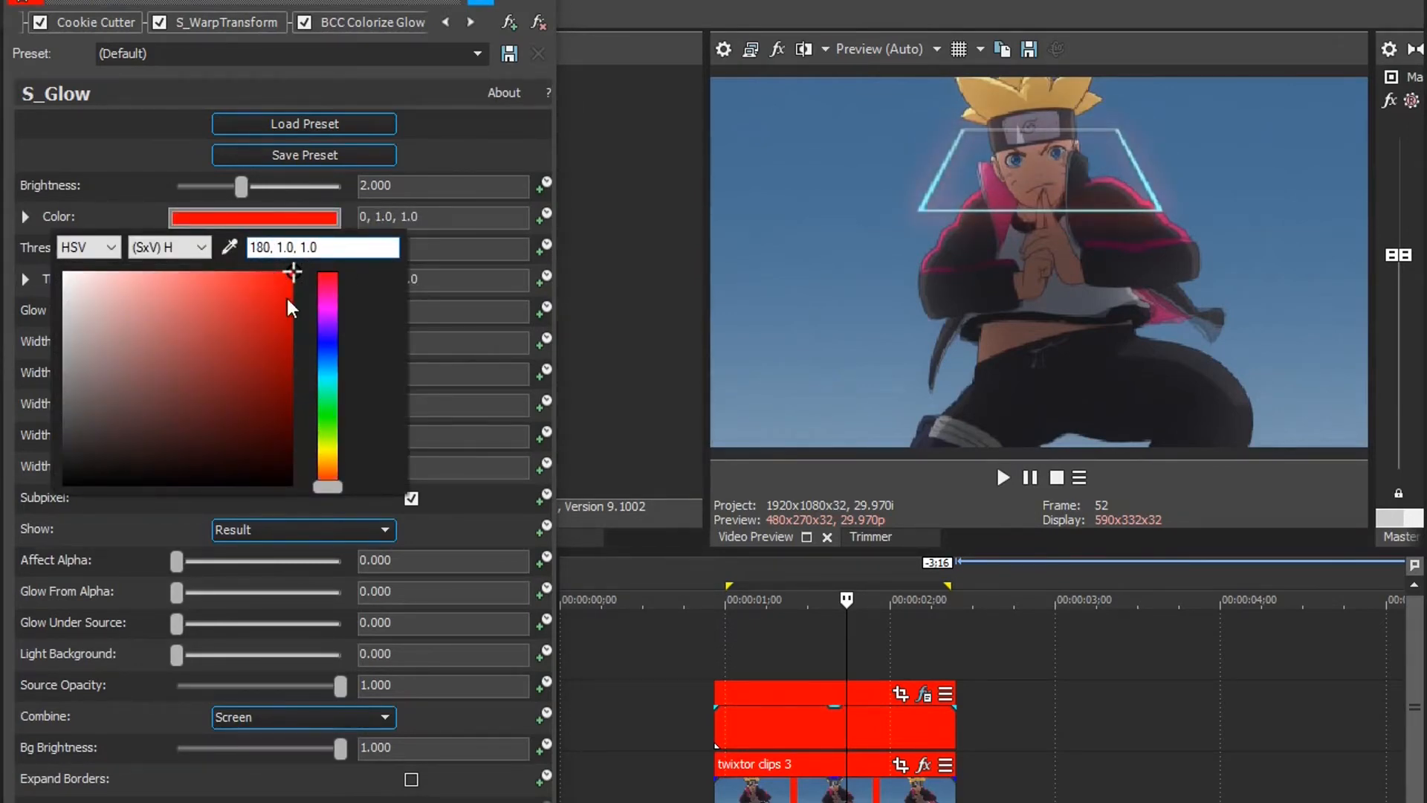
key(Return)
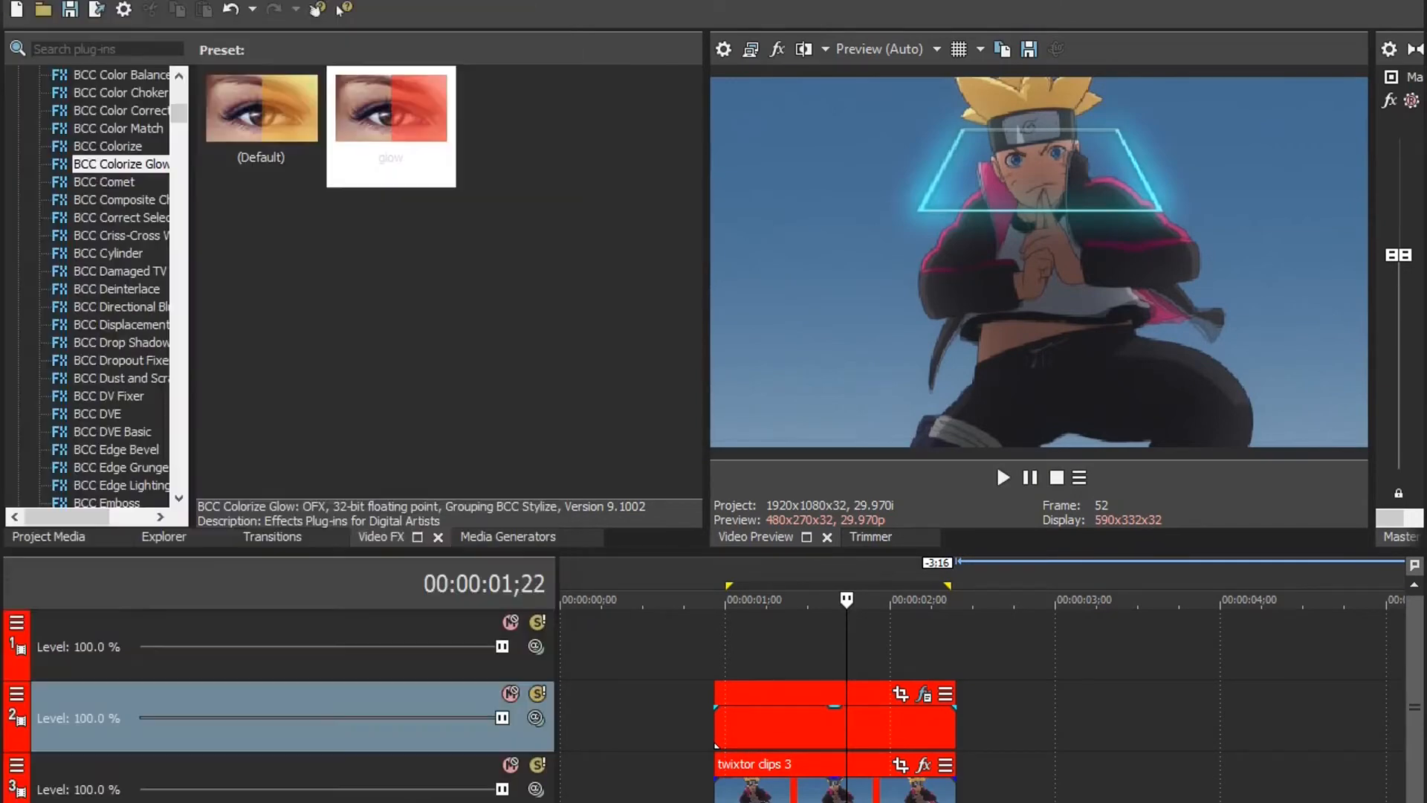
Step: Duplicate the track that holds the twixtor clips 3 clip
click(708, 641)
click(820, 618)
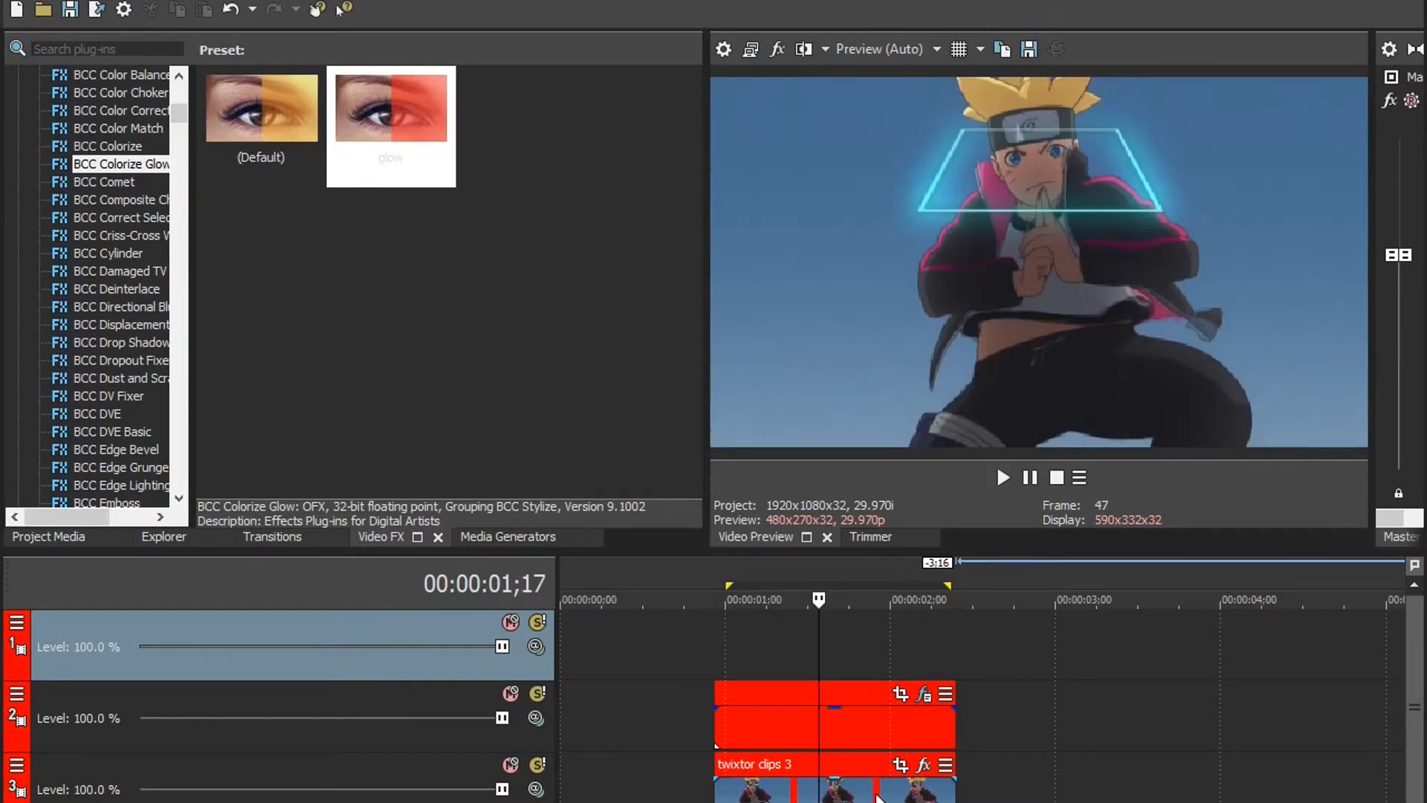
click(875, 793)
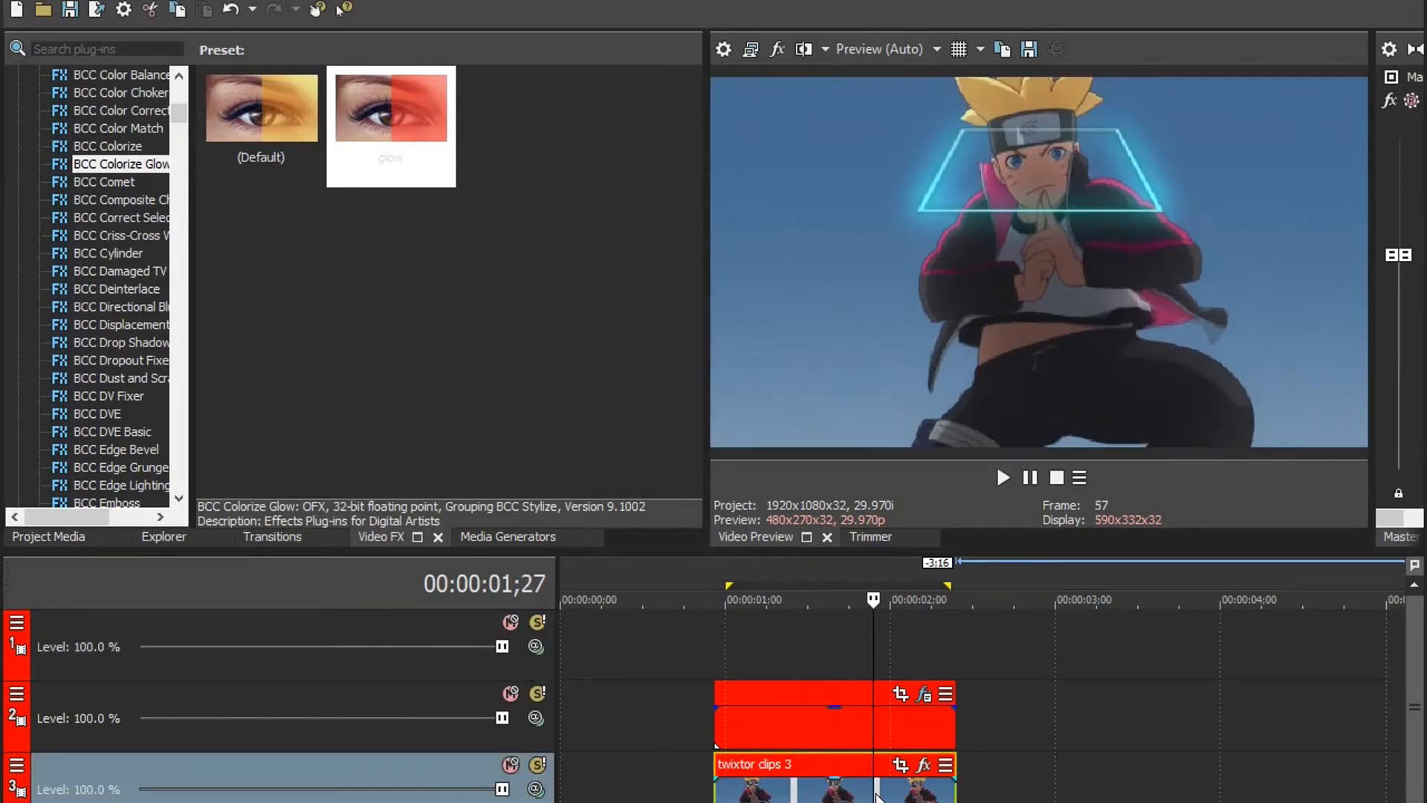
right_click(344, 773)
click(444, 484)
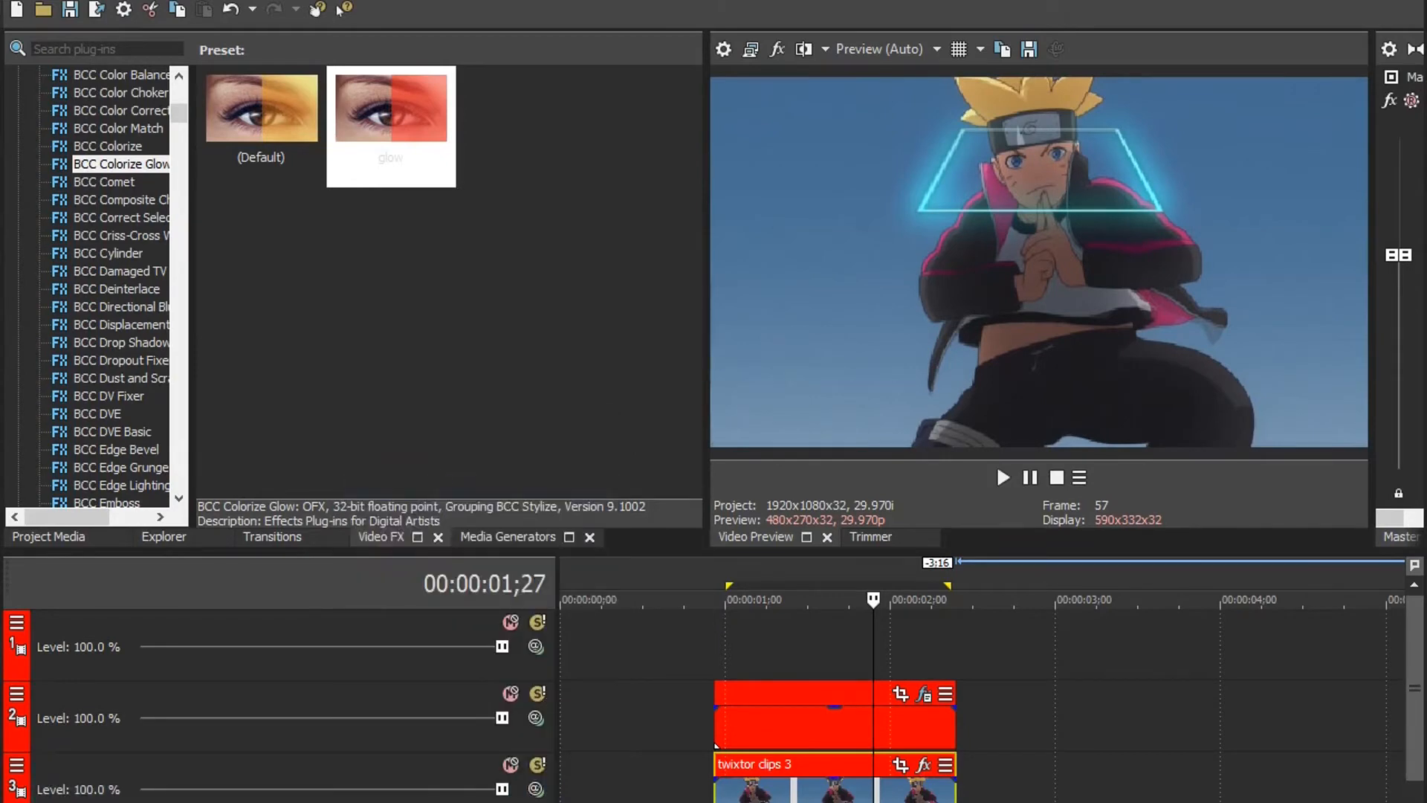
Step: Move one twixtor clips 3 track above the square's track and delete the unused empty track
click(748, 800)
drag(372, 802, 376, 677)
click(366, 620)
key(Delete)
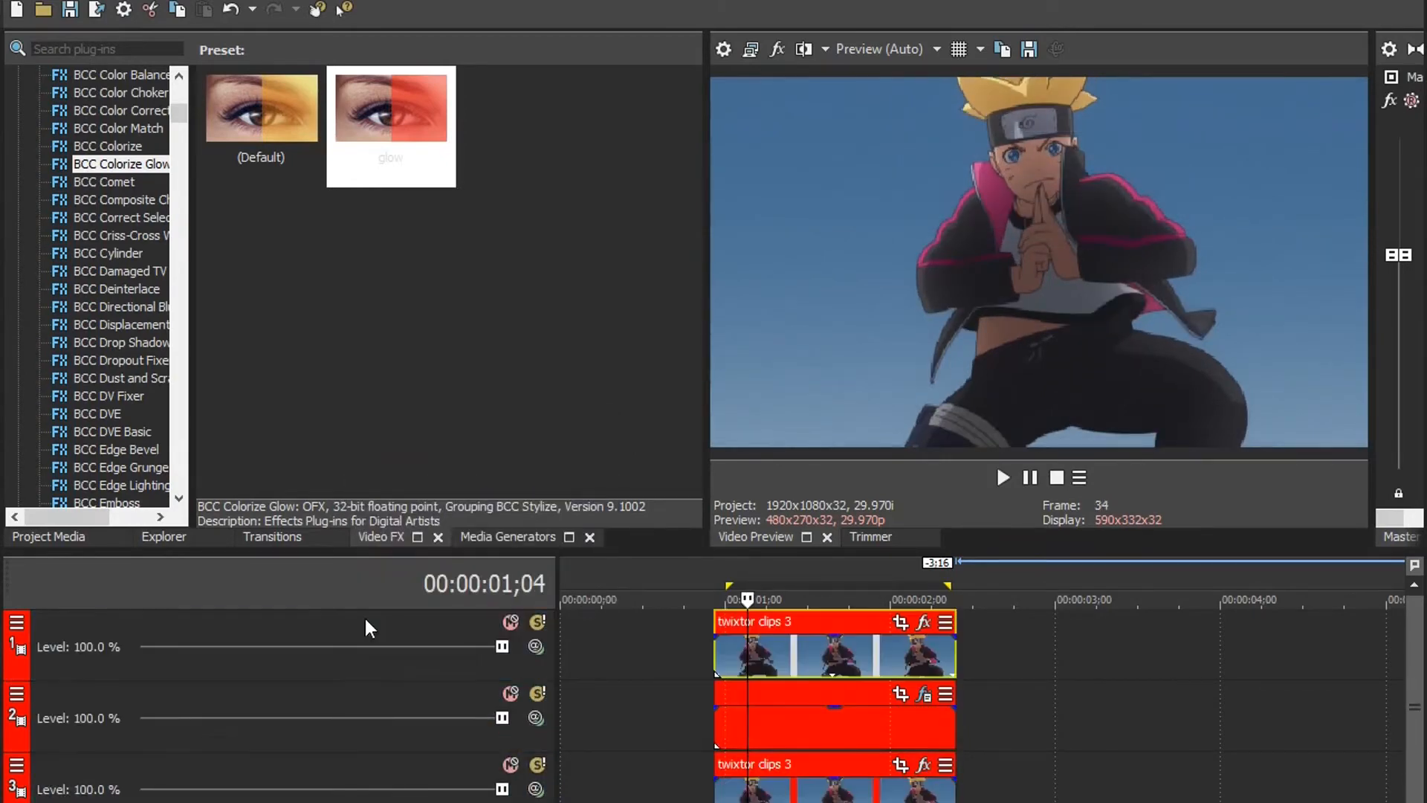
Step: Open Pan/Crop for the topmost twixtor clips 3 event and enable its mask
click(836, 801)
key(Right)
key(Right)
key(Right)
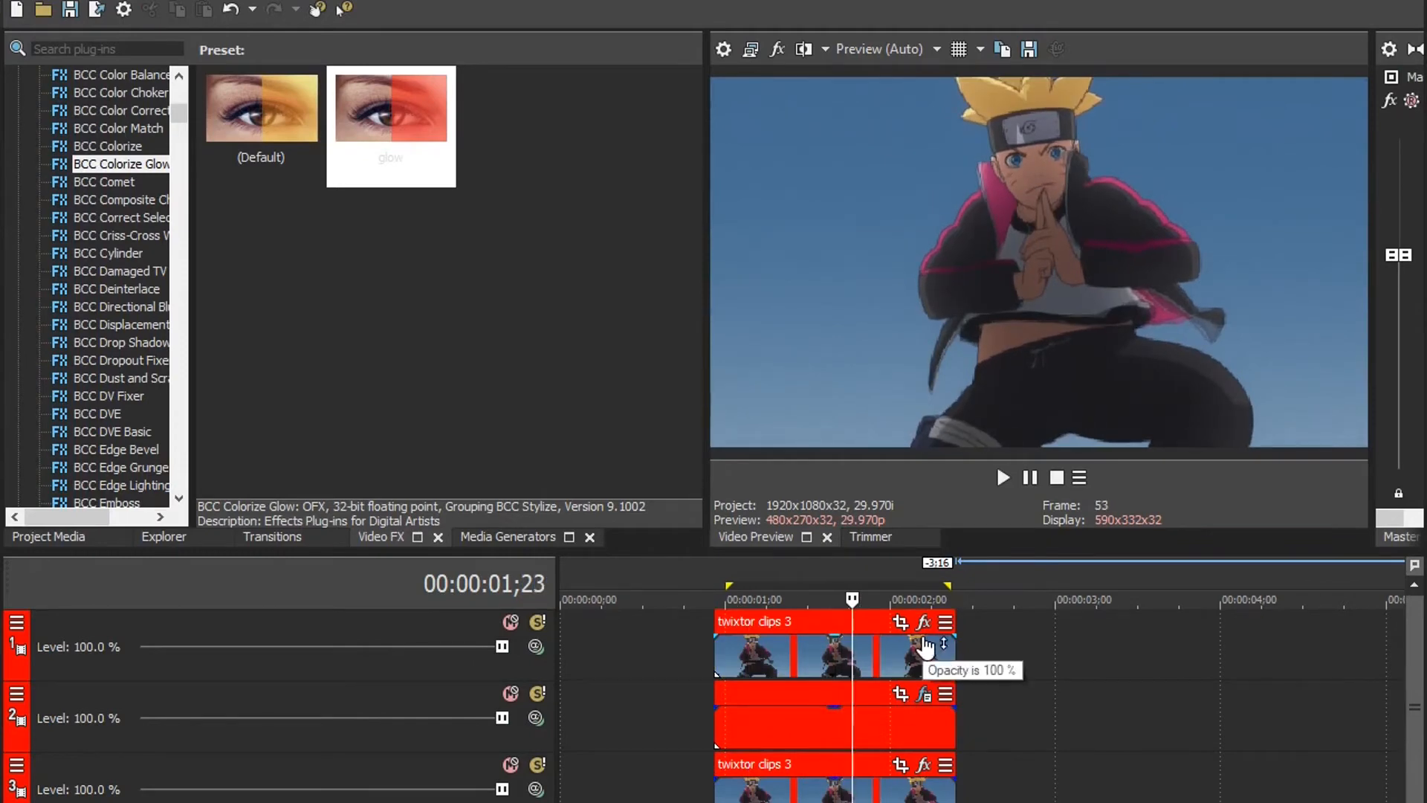
click(900, 623)
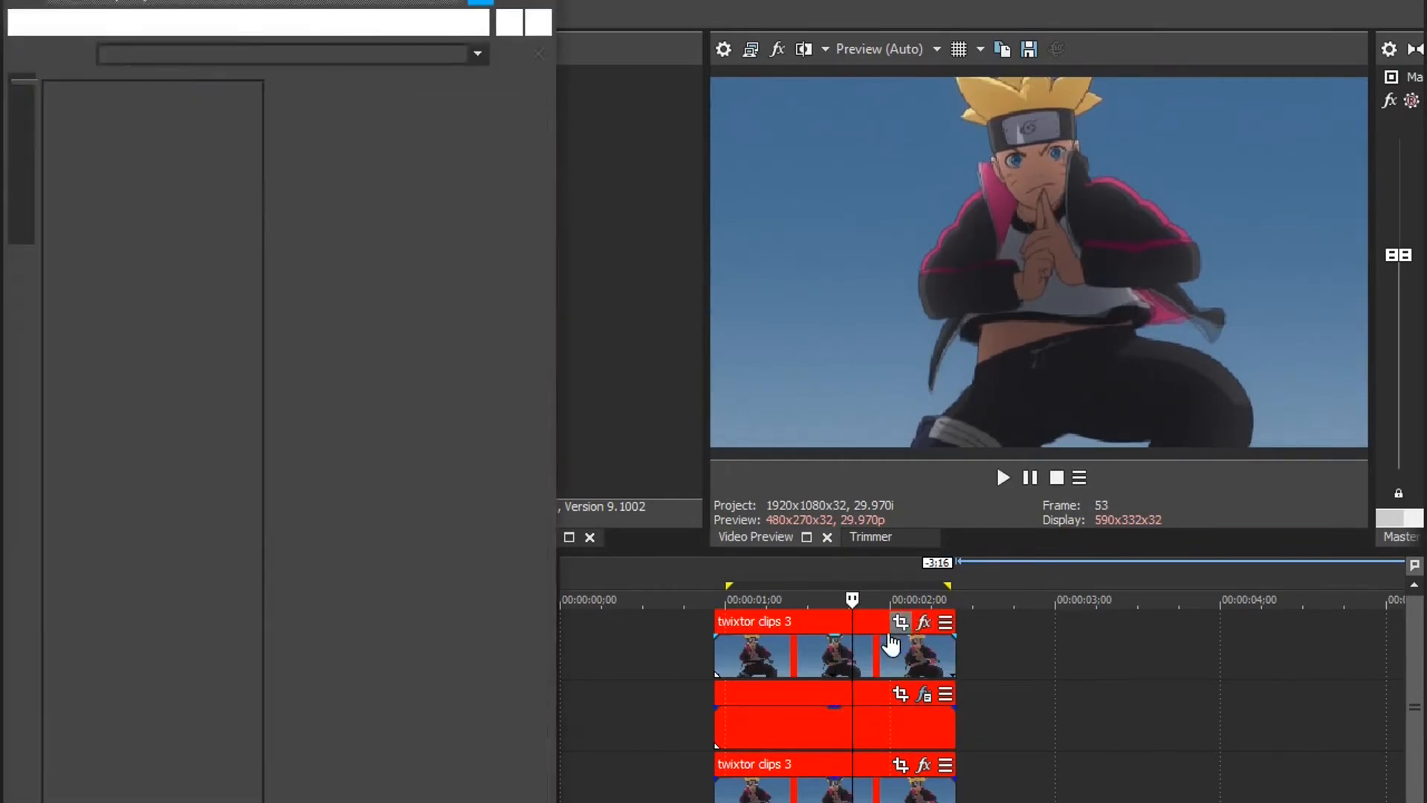
drag(564, 600, 1407, 599)
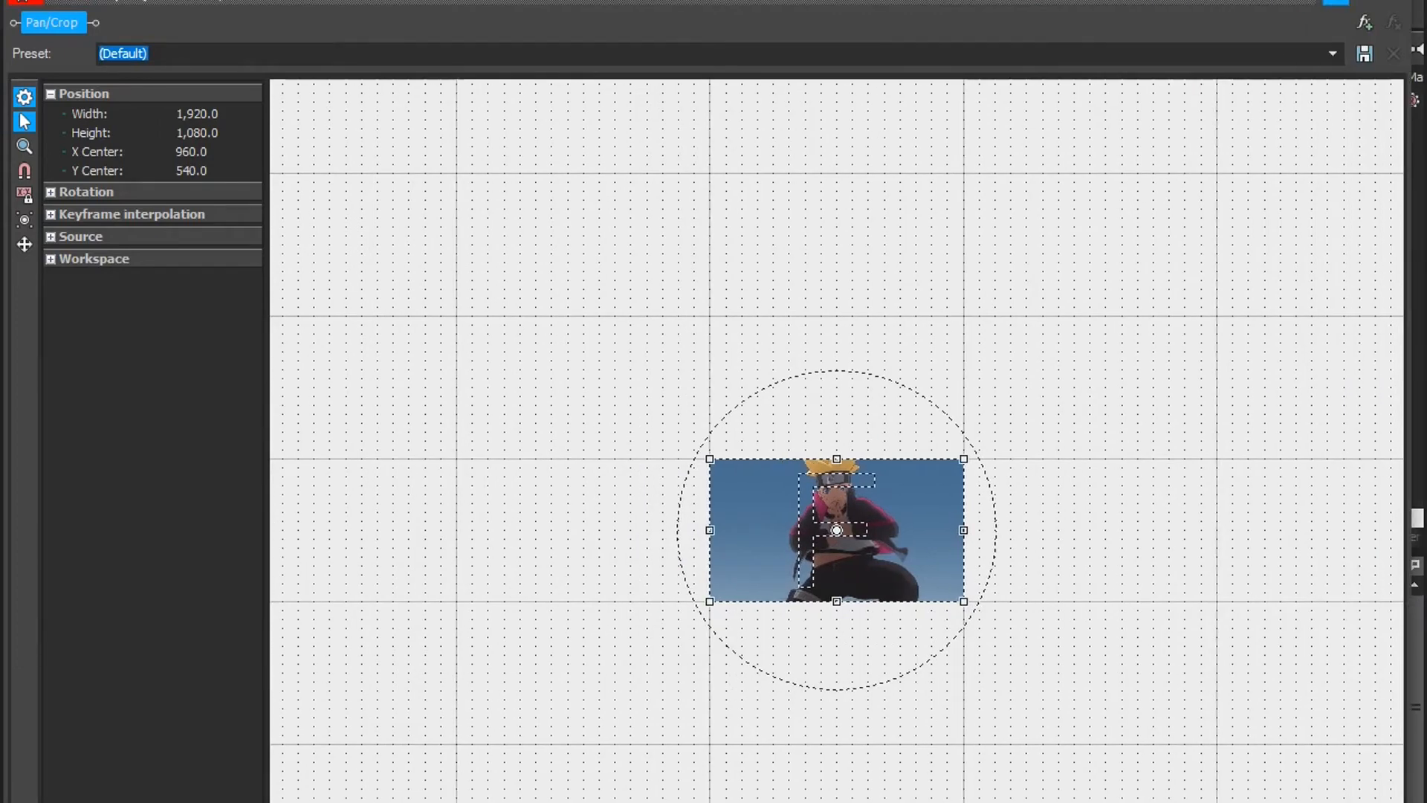
click(22, 802)
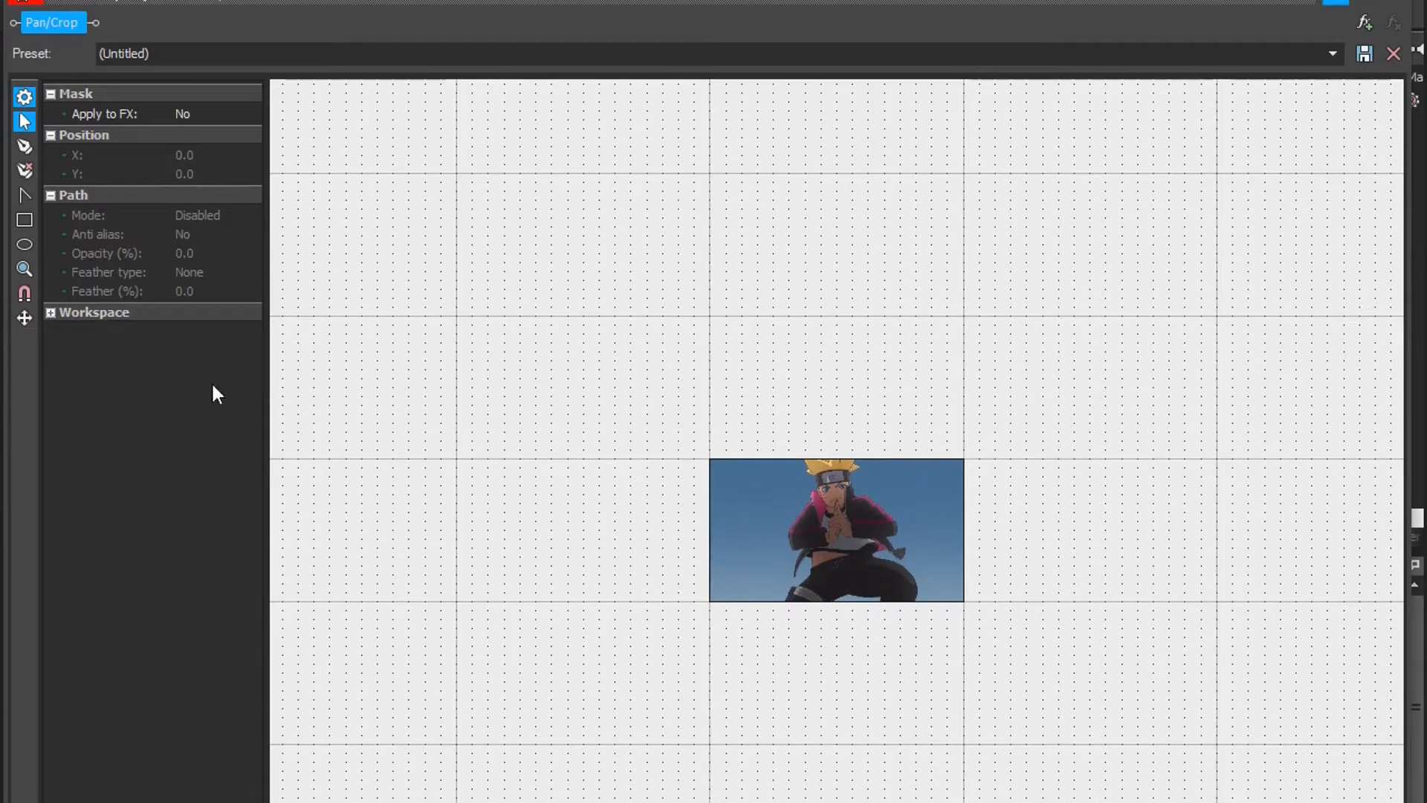
Step: Start a mask path at the character's left-hand ear and trace up along the headband and hair to the frame's upper edge
click(24, 268)
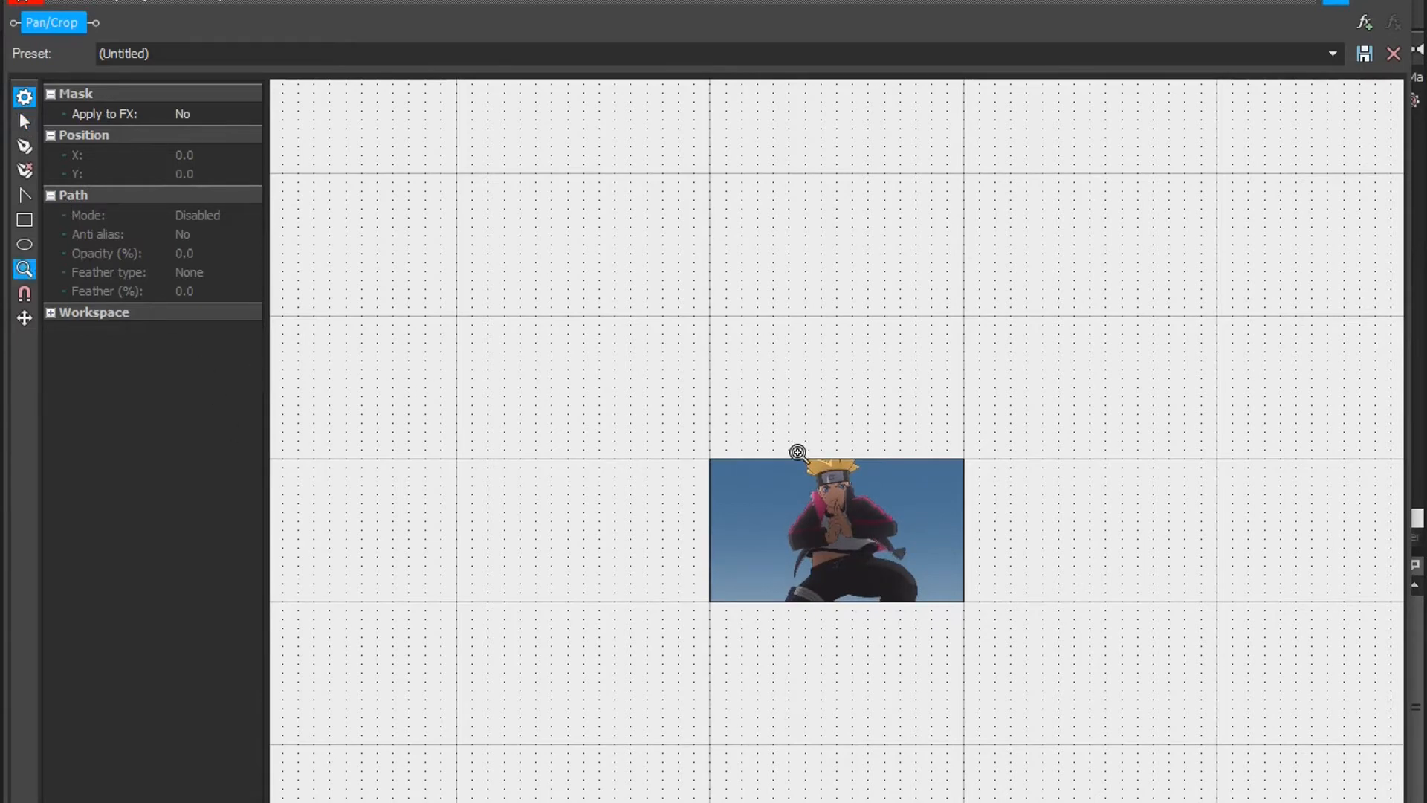
click(840, 495)
click(842, 497)
click(841, 497)
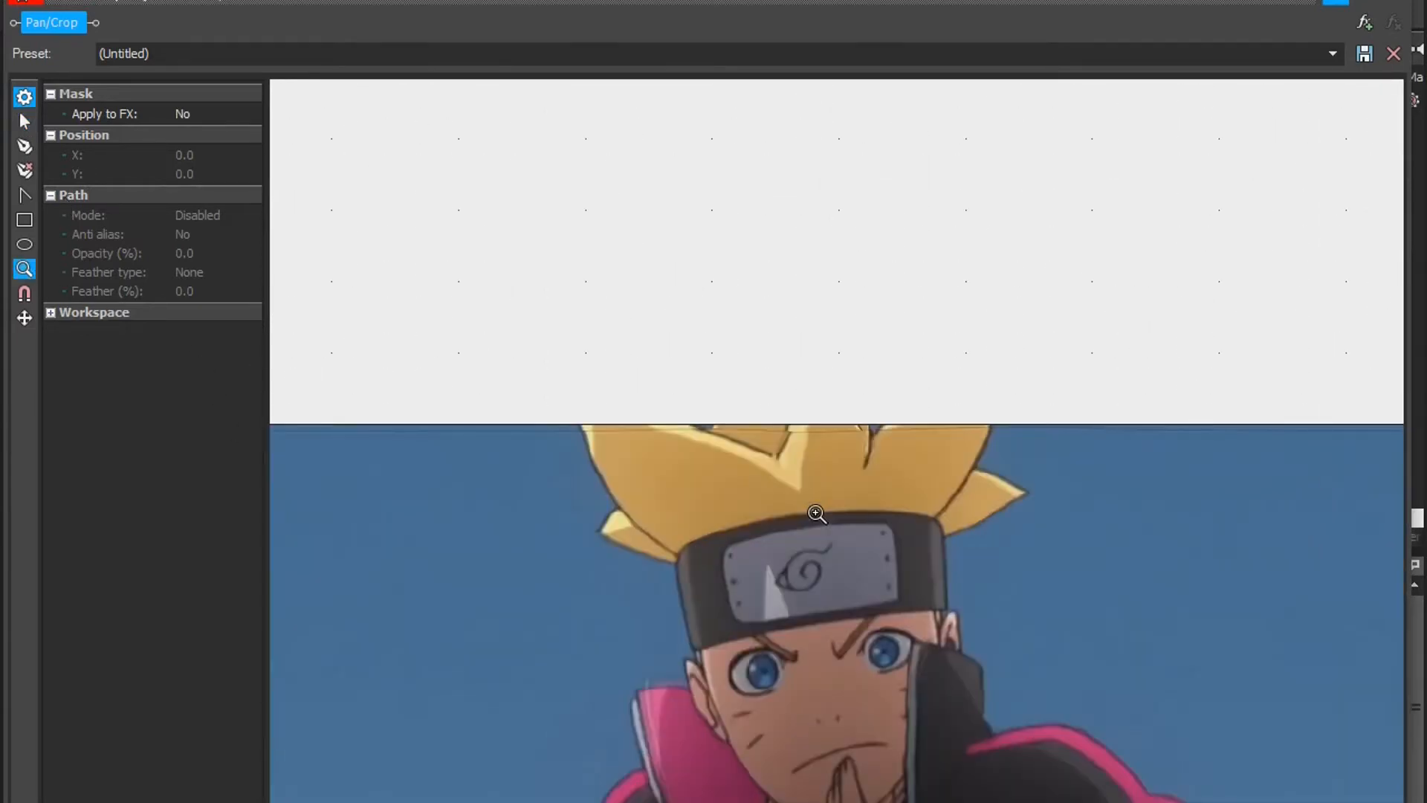
click(859, 552)
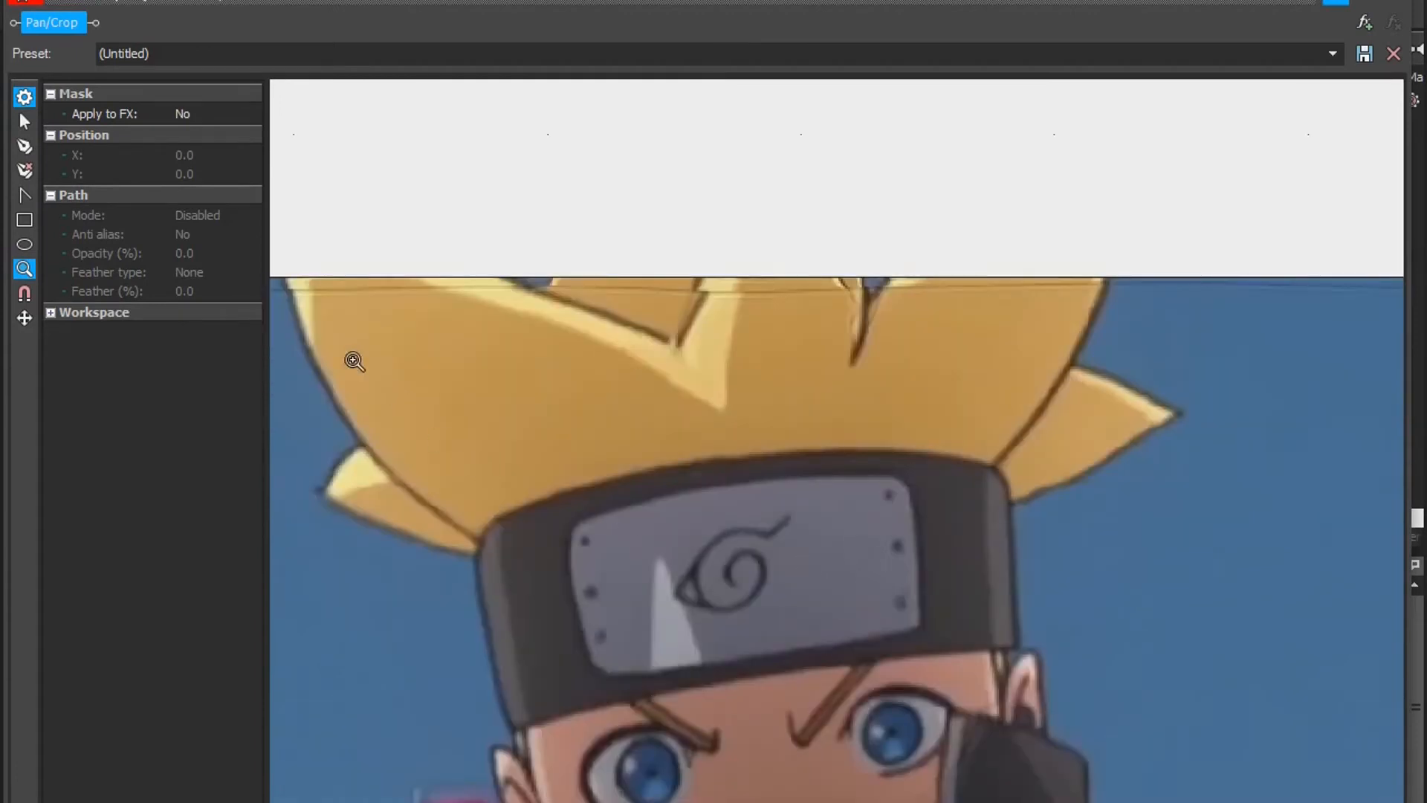
click(24, 146)
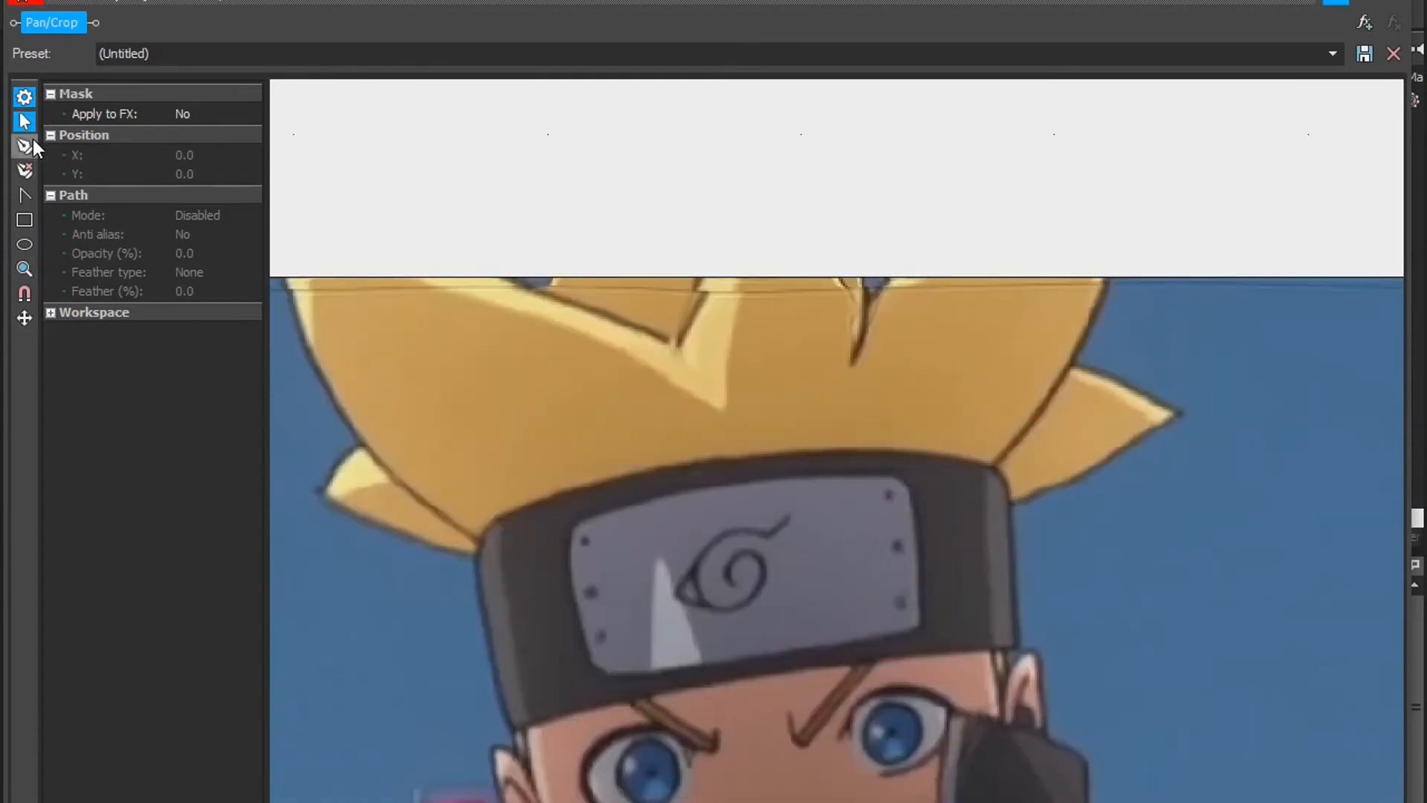
click(495, 750)
drag(513, 757, 513, 724)
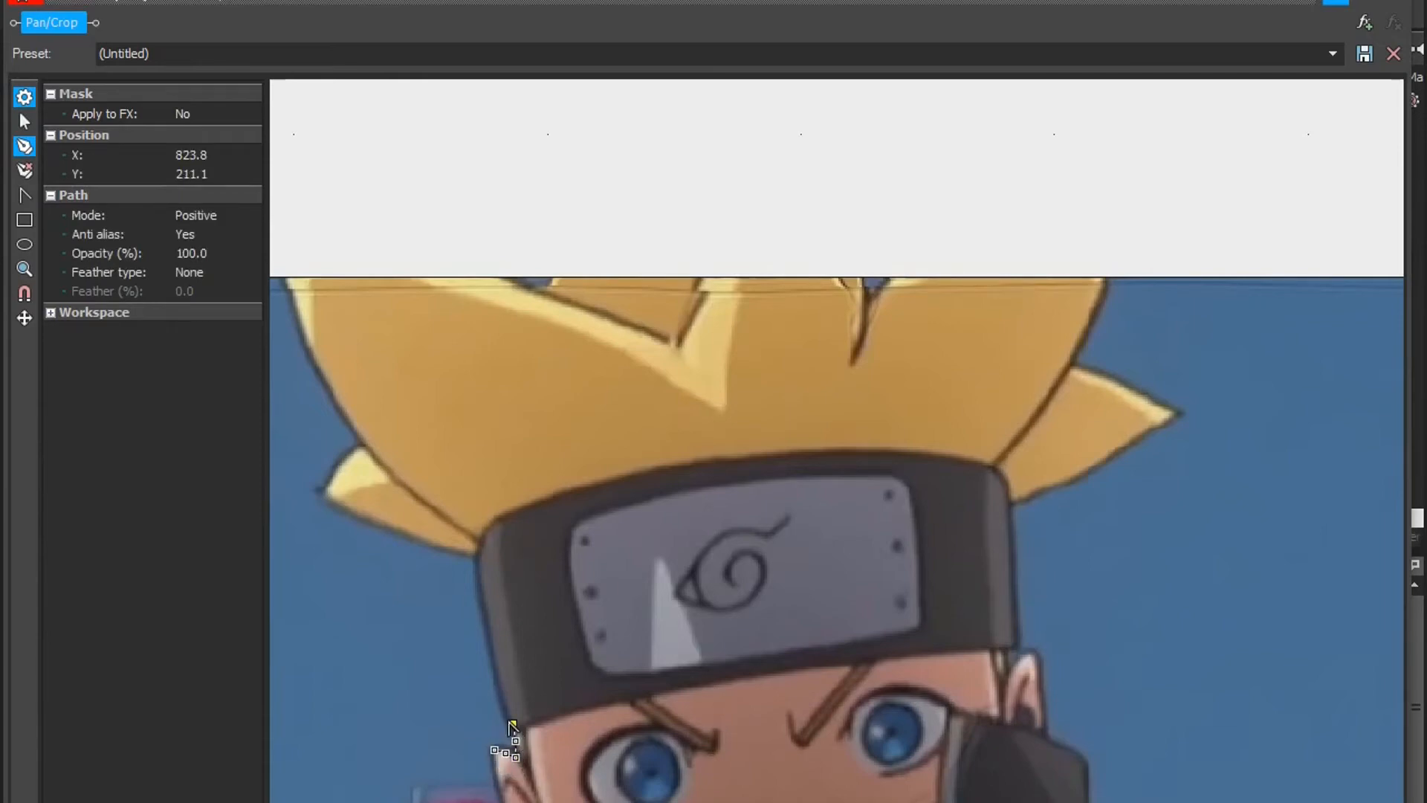
click(503, 707)
click(498, 682)
click(493, 664)
click(487, 635)
click(480, 607)
click(472, 564)
click(472, 551)
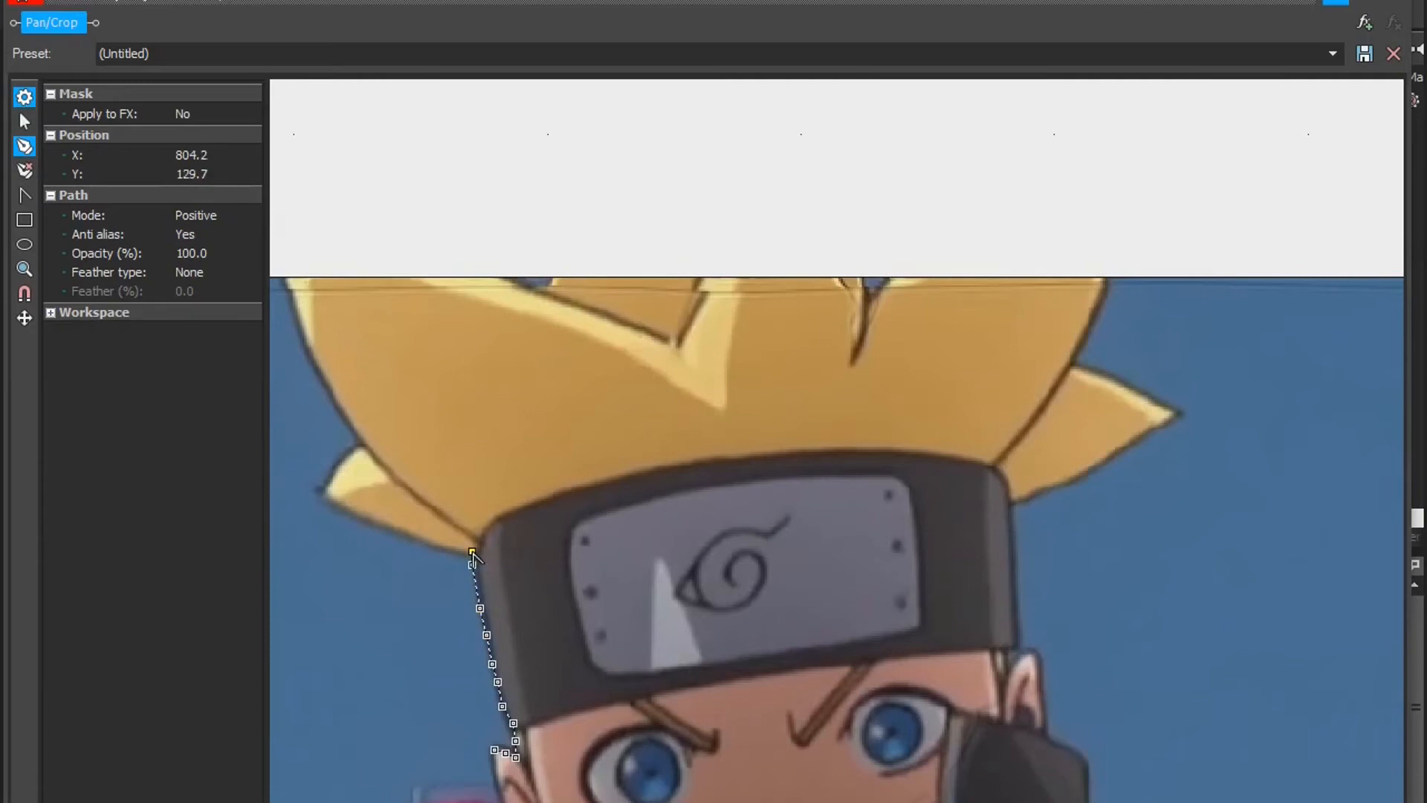
click(438, 548)
click(417, 541)
click(380, 523)
click(357, 514)
click(340, 507)
click(323, 495)
click(331, 483)
click(333, 471)
click(347, 458)
click(362, 449)
click(355, 432)
click(344, 410)
click(330, 396)
click(322, 380)
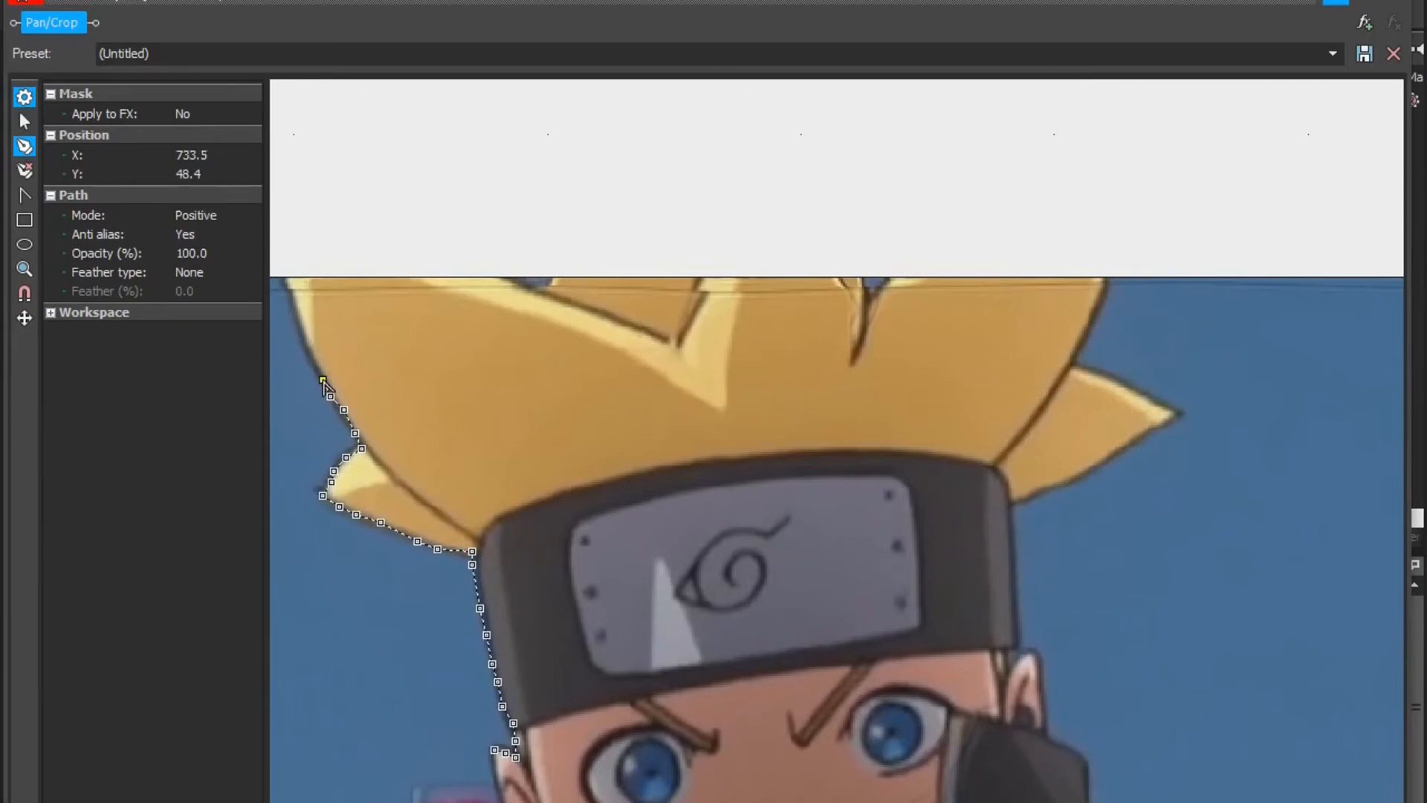
click(314, 366)
click(305, 336)
click(297, 321)
click(290, 300)
click(286, 278)
Step: Continue the mask path above the frame across the hair and down the other side along hair, headband, ear and collar
click(505, 244)
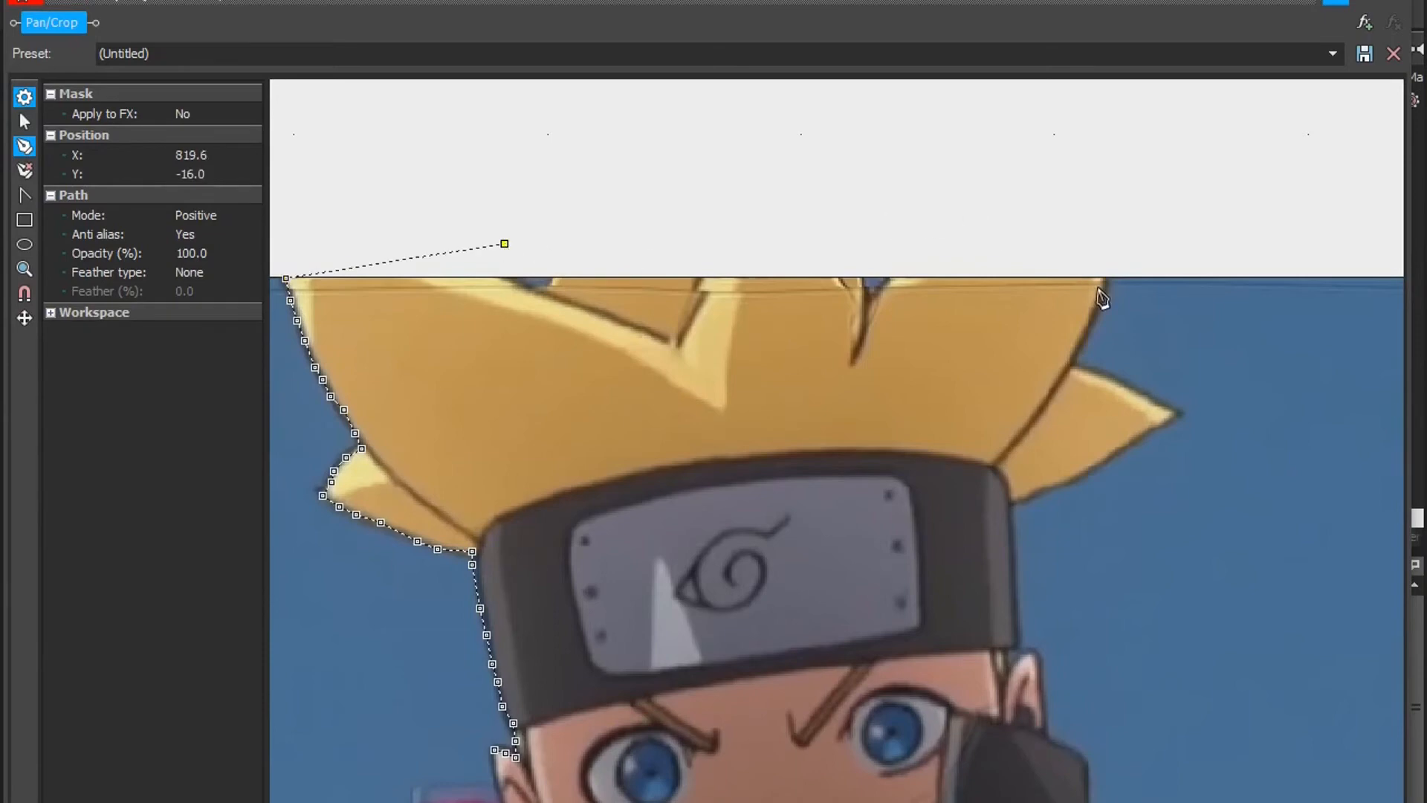
click(1109, 243)
click(1106, 278)
click(1097, 302)
click(1079, 336)
click(1076, 360)
click(1087, 371)
click(1123, 385)
click(1150, 401)
click(1181, 412)
click(1156, 430)
click(1131, 443)
click(1102, 461)
click(1077, 476)
click(1040, 492)
click(1023, 498)
click(1014, 504)
click(1016, 559)
click(1016, 602)
click(1018, 625)
click(1022, 638)
click(1025, 654)
click(1036, 650)
click(1043, 672)
click(1042, 696)
click(1048, 722)
click(1049, 737)
click(1074, 755)
click(1088, 758)
click(1085, 782)
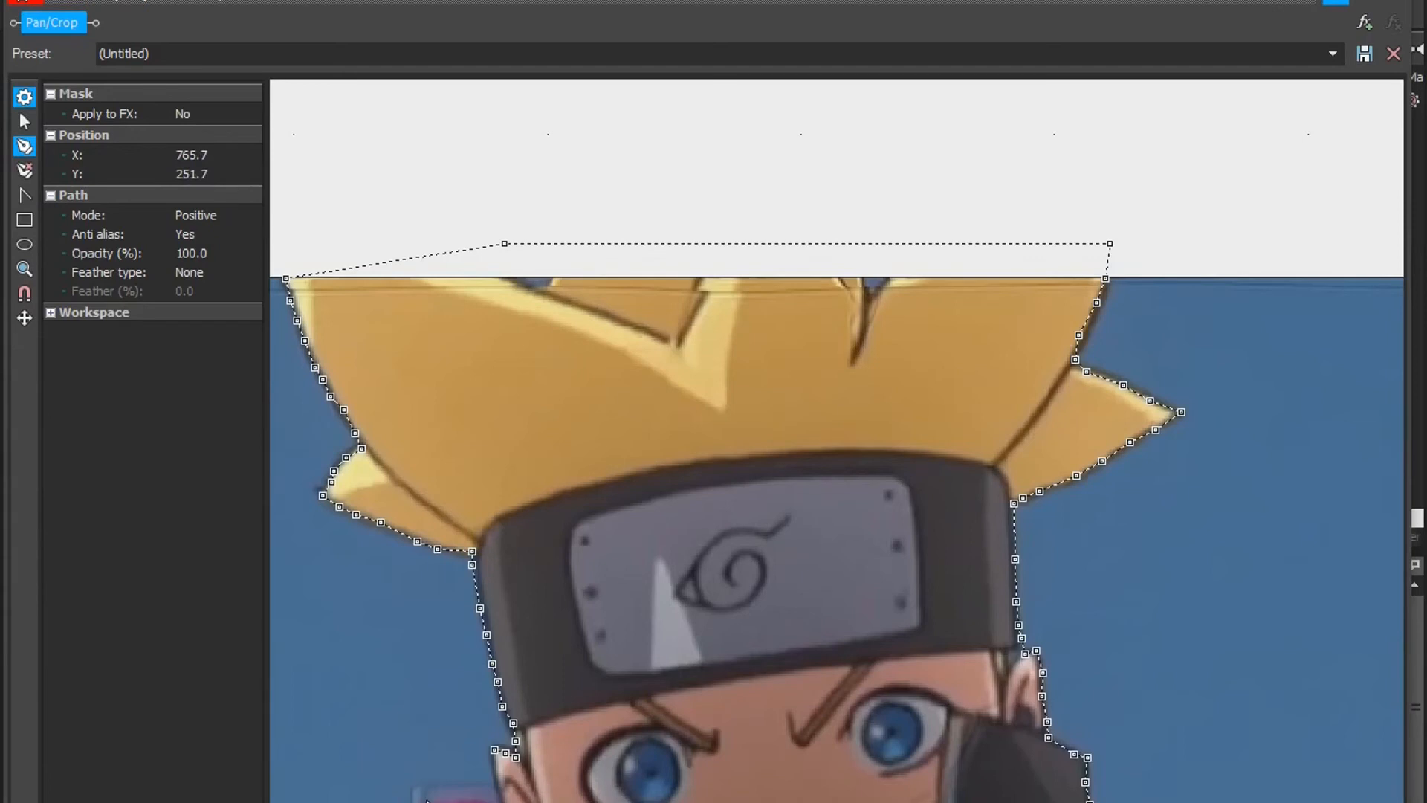
Step: Close the mask path at its starting ear to enclose the character's head, then close the Pan/Crop window
click(489, 795)
click(496, 775)
click(489, 747)
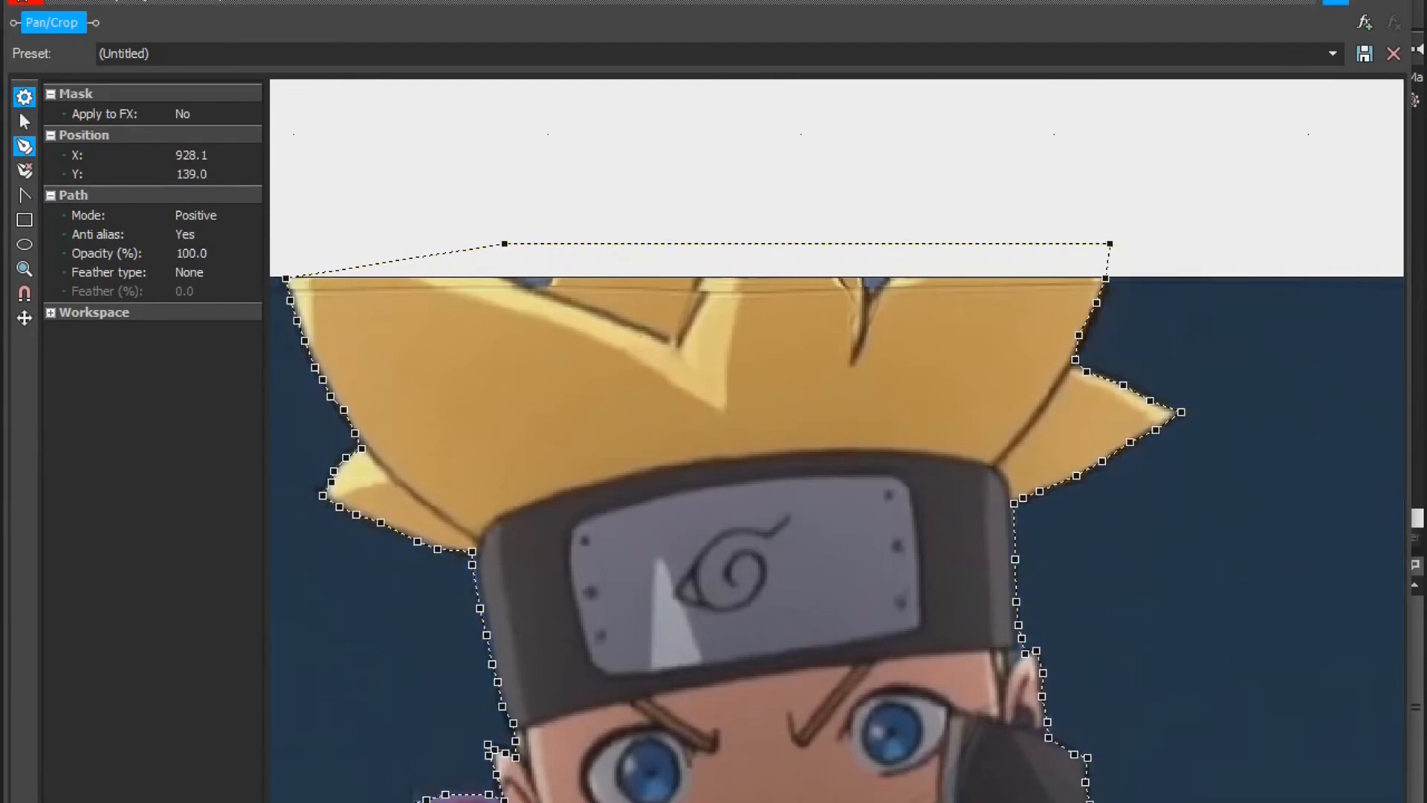
drag(1412, 290, 508, 352)
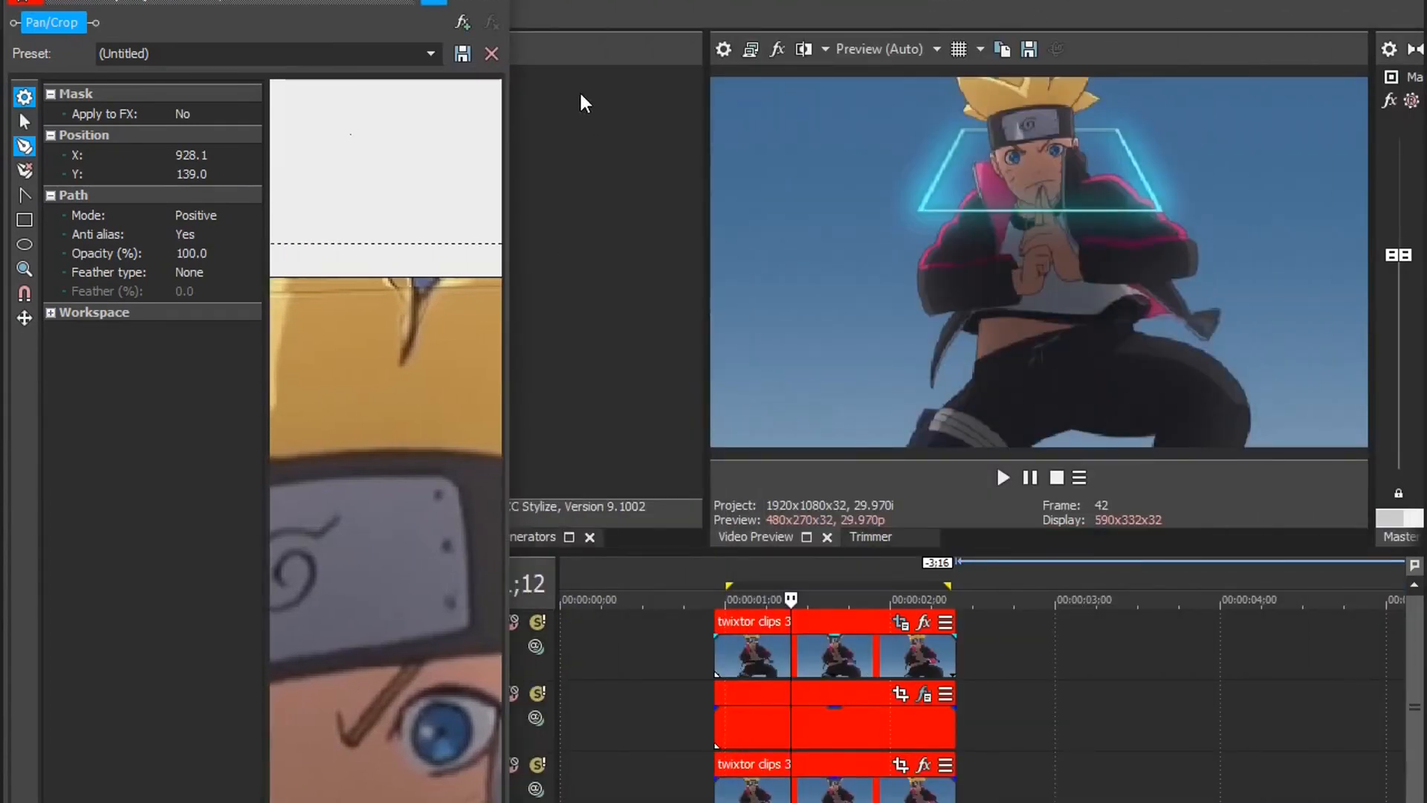
click(494, 2)
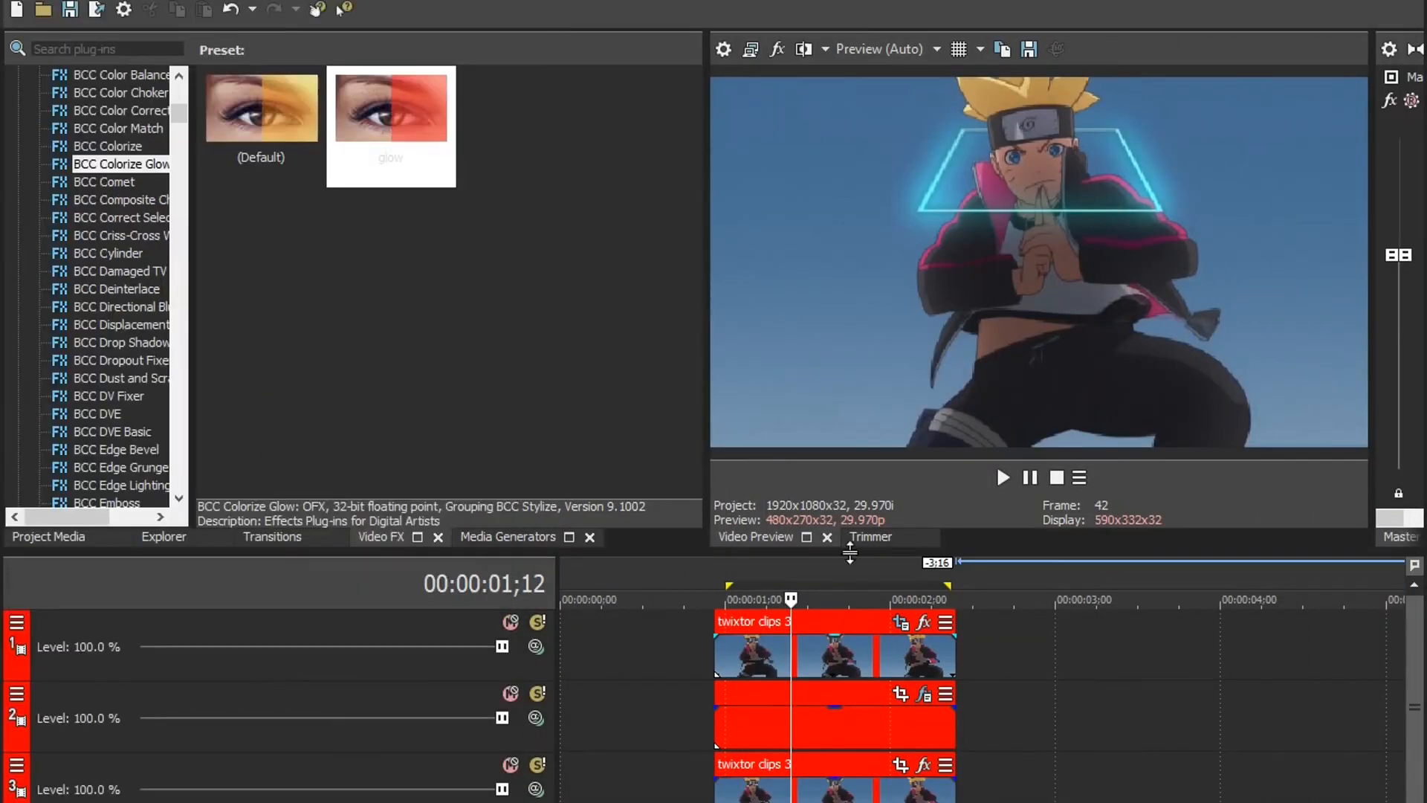
Step: Play back the timeline to preview the glowing square passing behind the masked head
click(714, 800)
key(space)
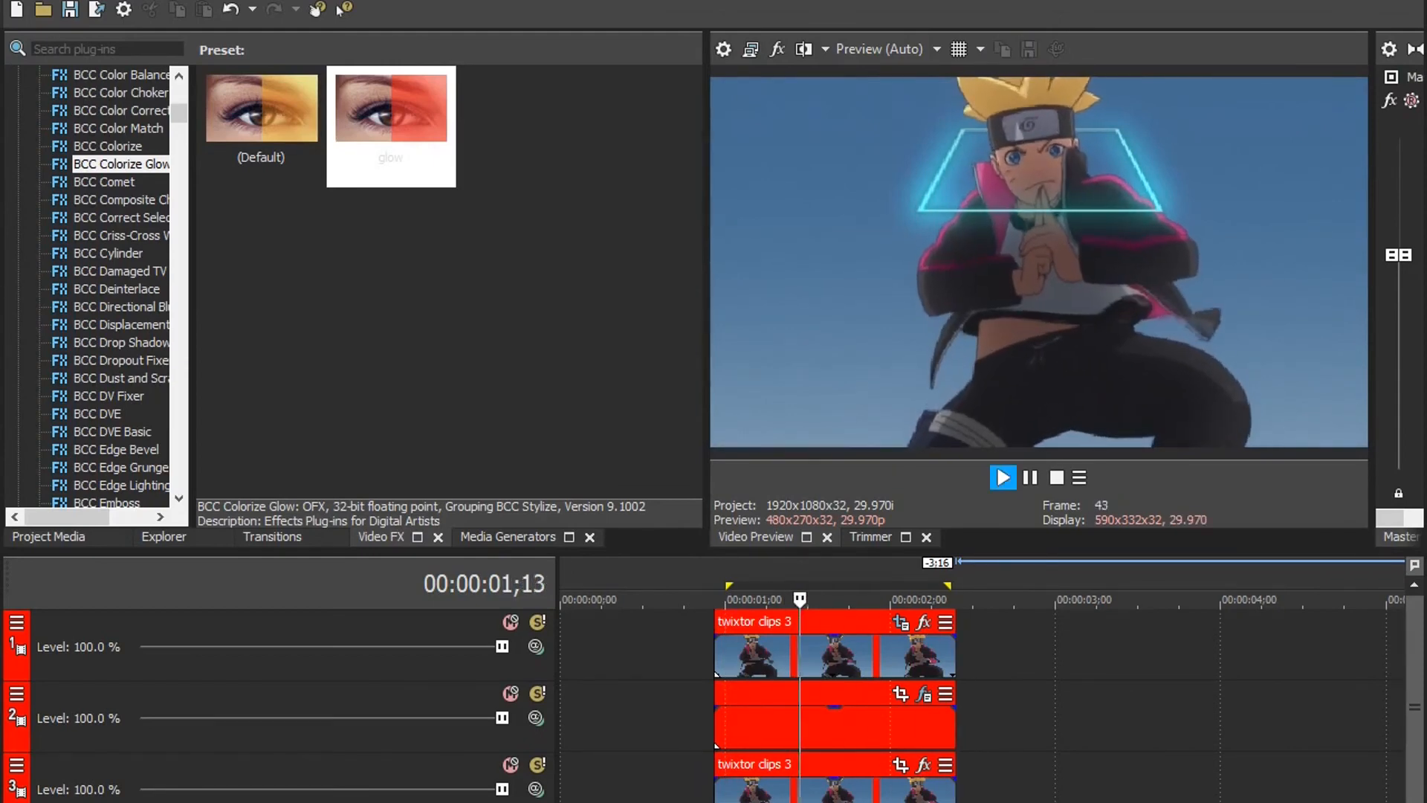
key(space)
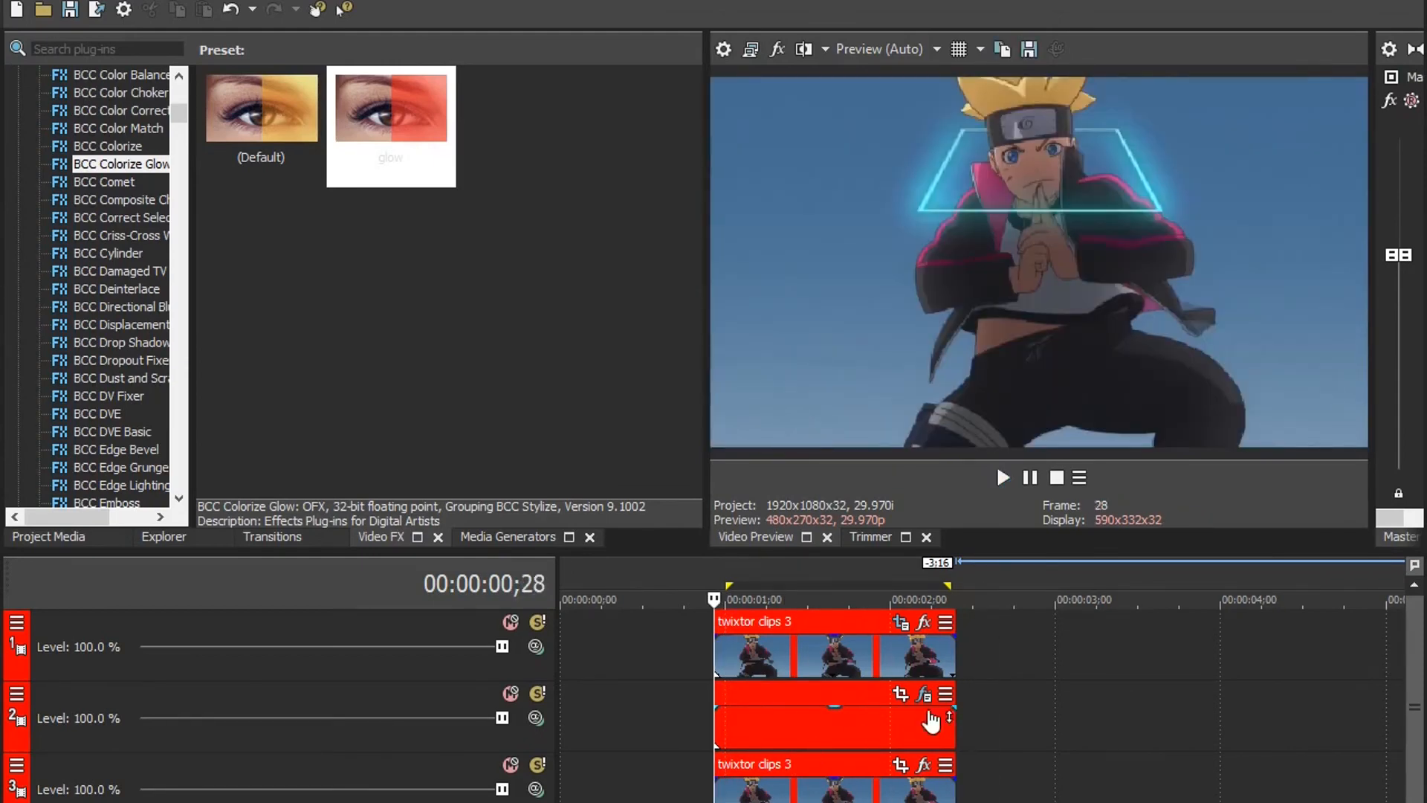
Step: Animate Rotate in the square's S_WarpTransform effect, setting it to 100 at the event's start (00:00:00;28)
click(924, 699)
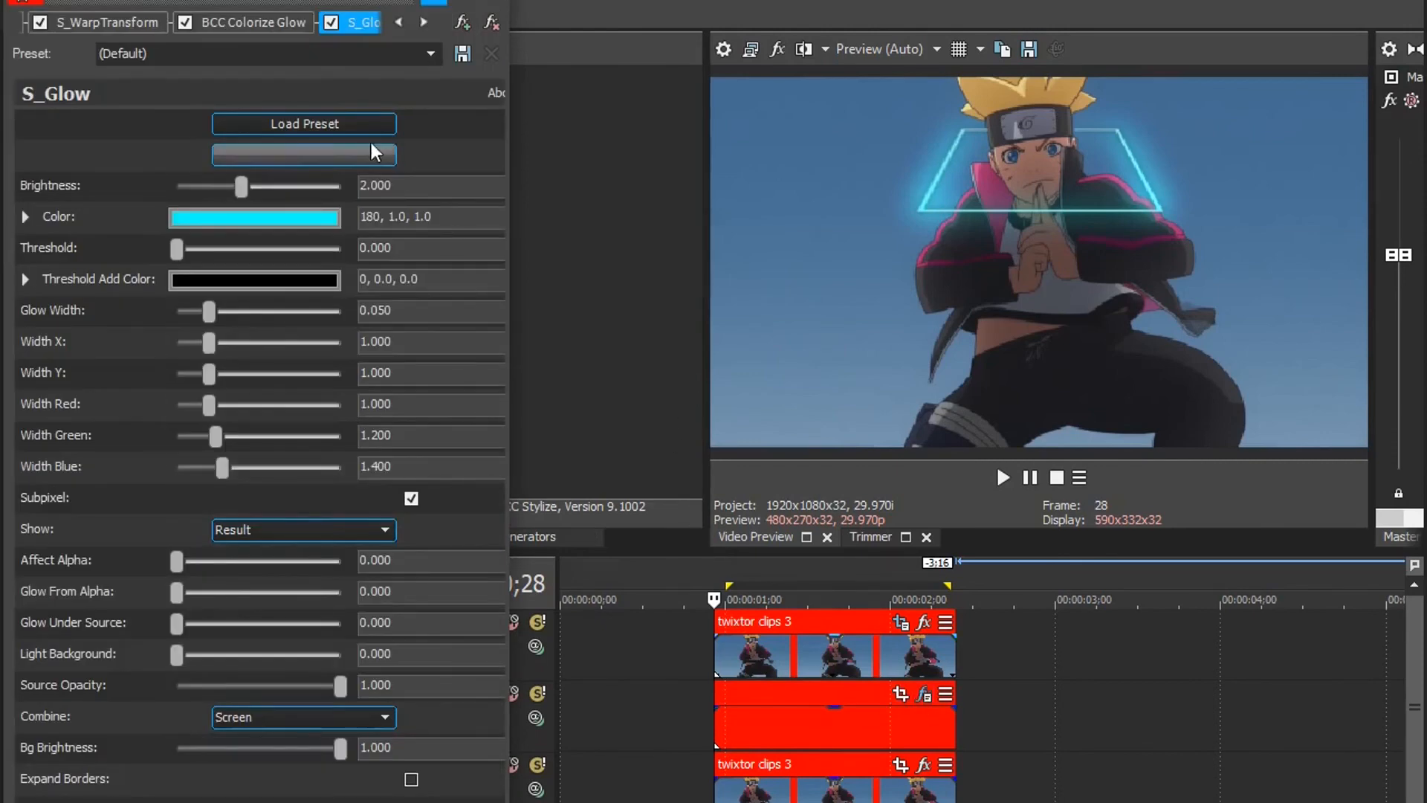
click(61, 27)
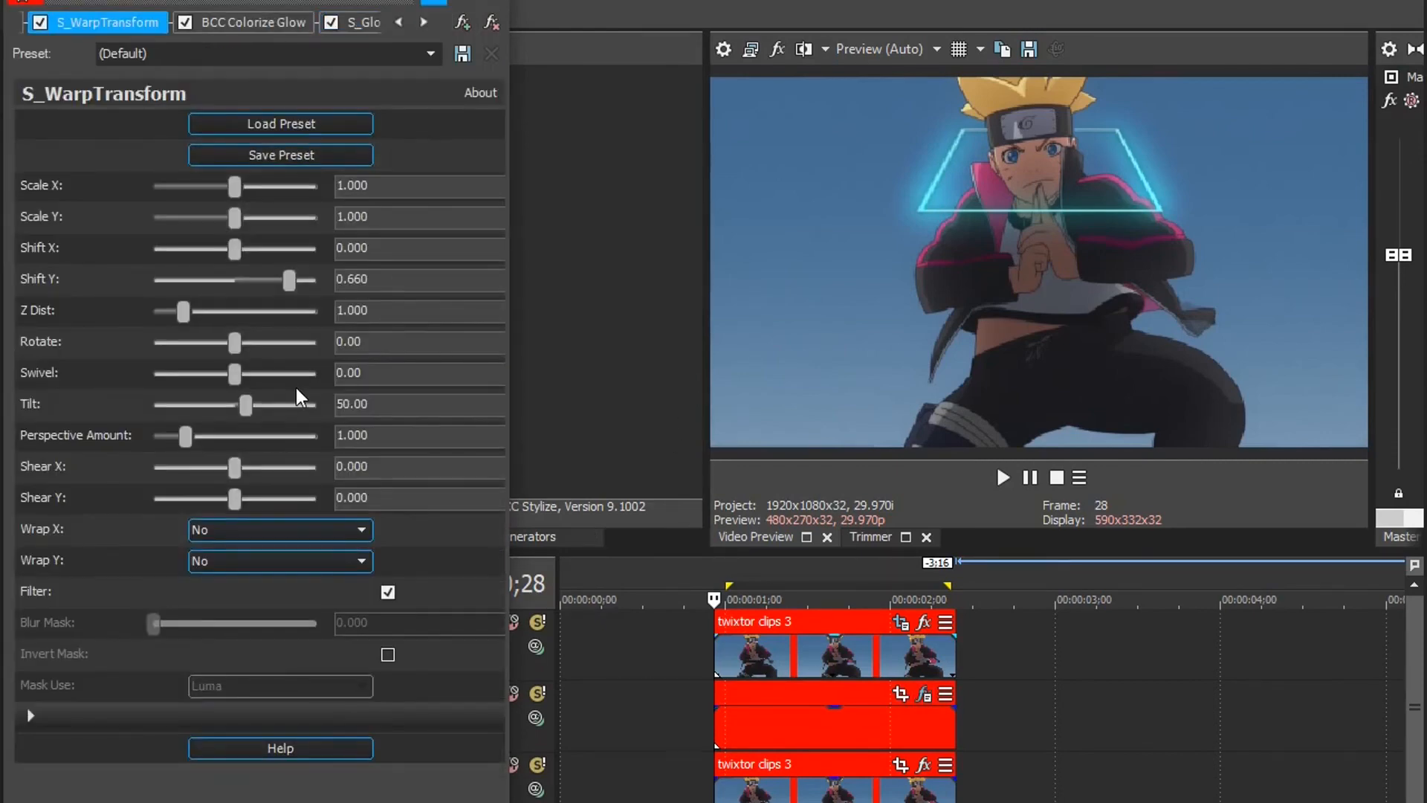
drag(245, 801, 273, 801)
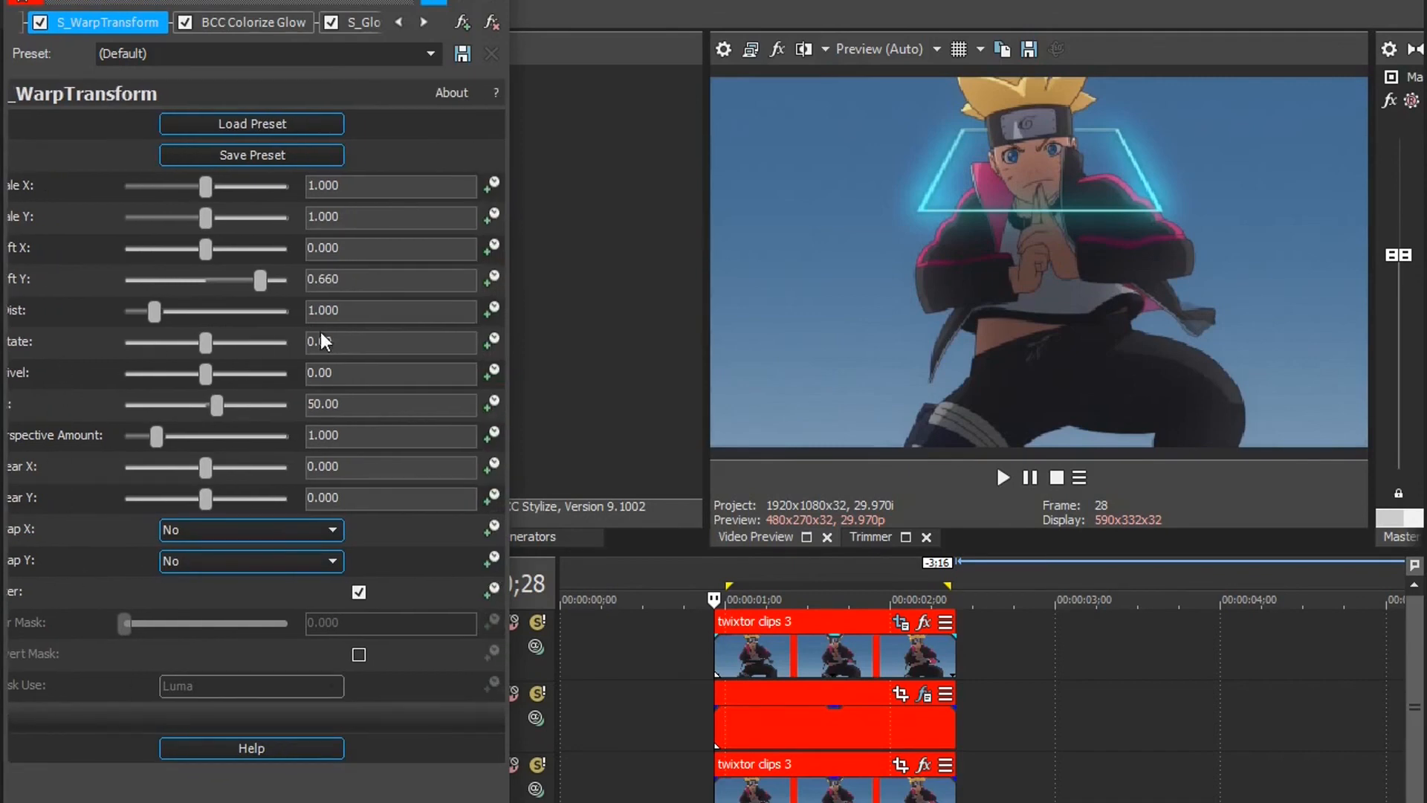
click(491, 344)
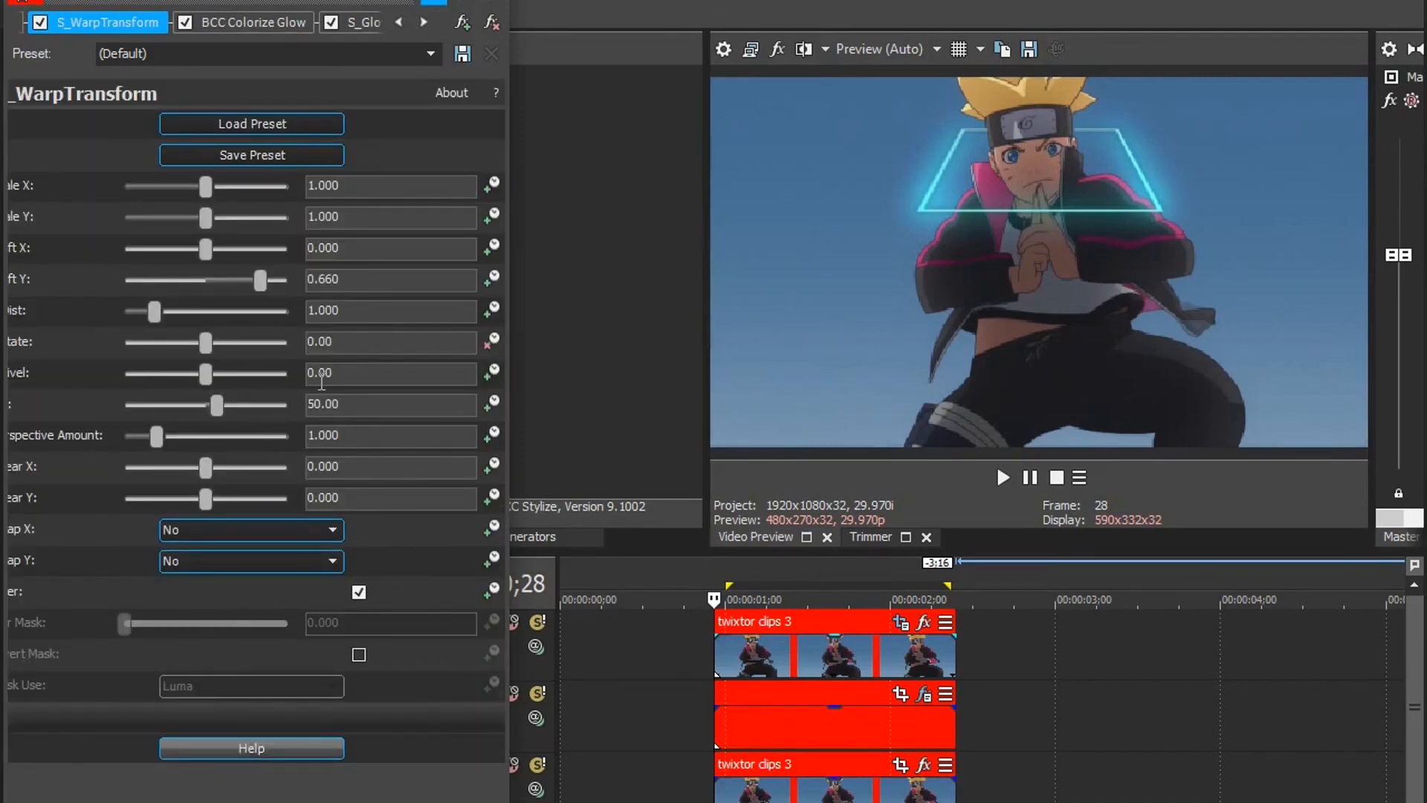
text(0)
key(Return)
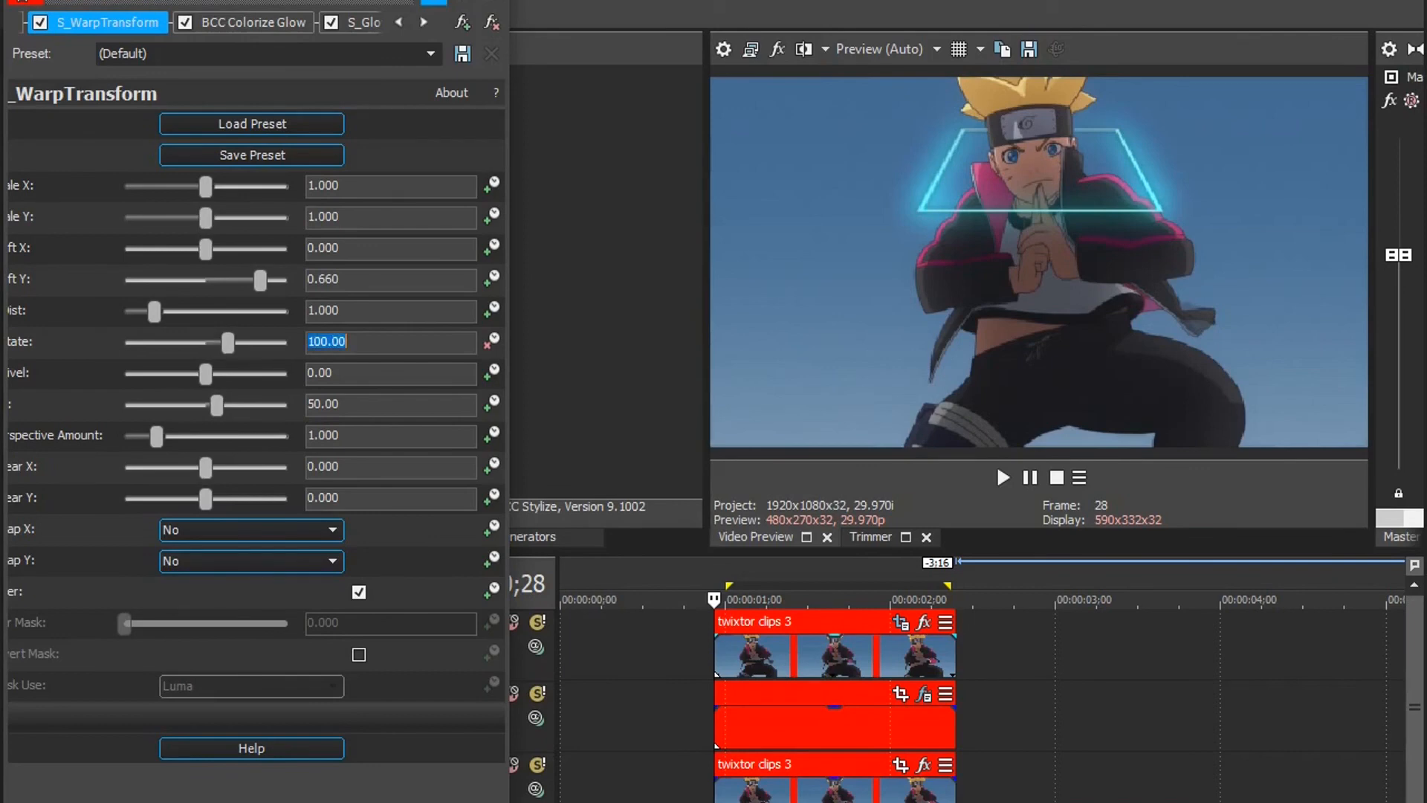
Step: Set the square's S_WarpTransform Rotate to -100 at the event's end (00:00:02;12) and play back the rotation
key(Right)
key(Right)
key(Right)
key(Right)
key(Right)
key(Right)
key(Right)
key(Right)
key(End)
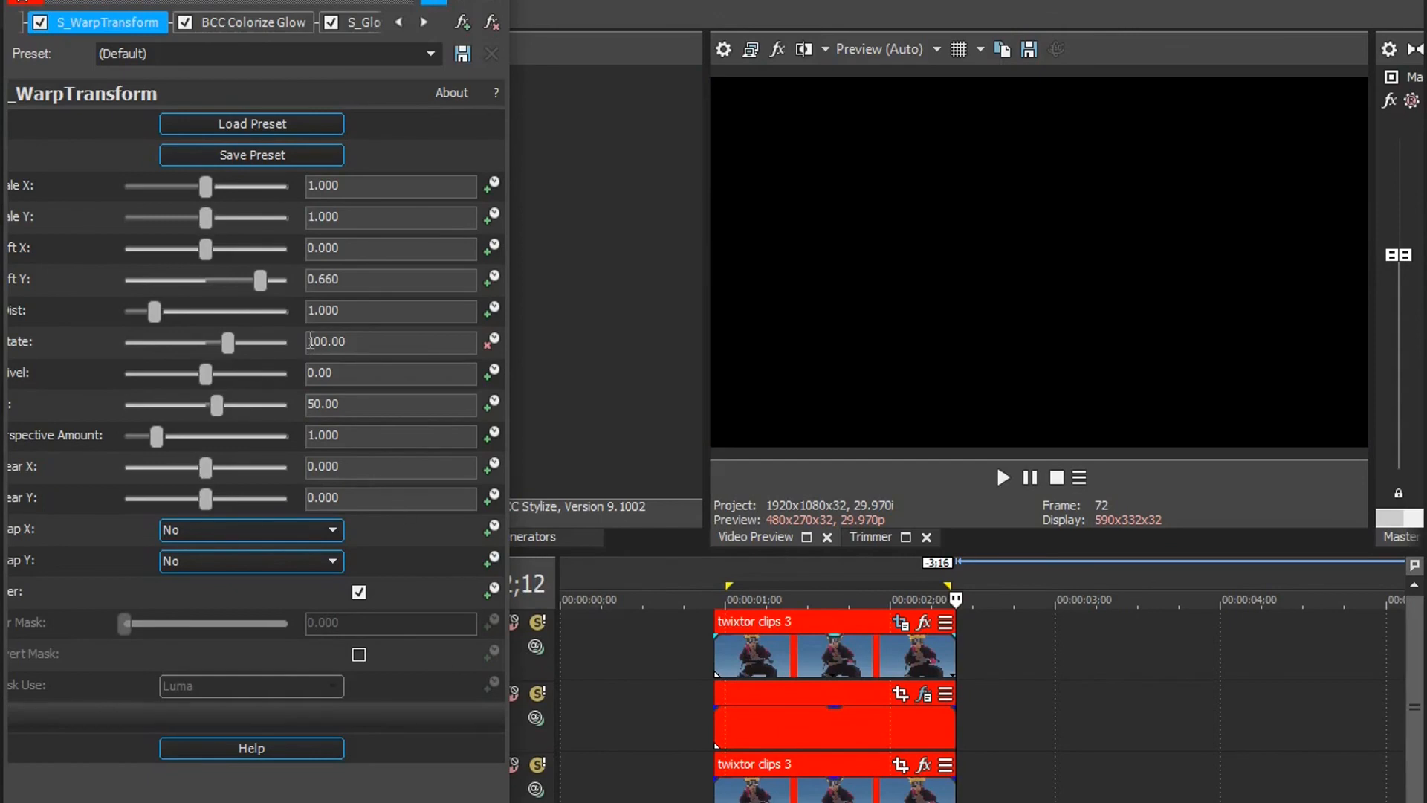
key(Return)
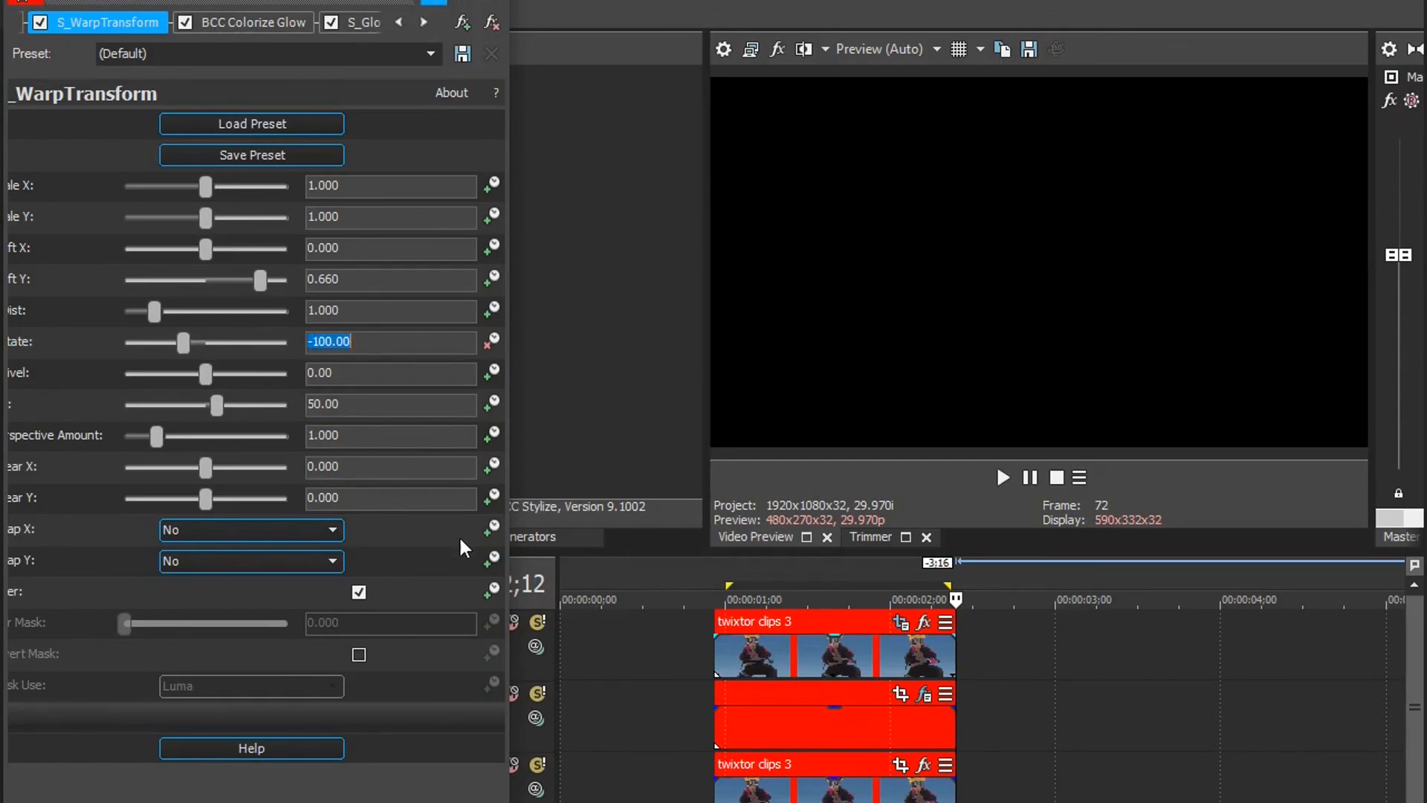
click(494, 0)
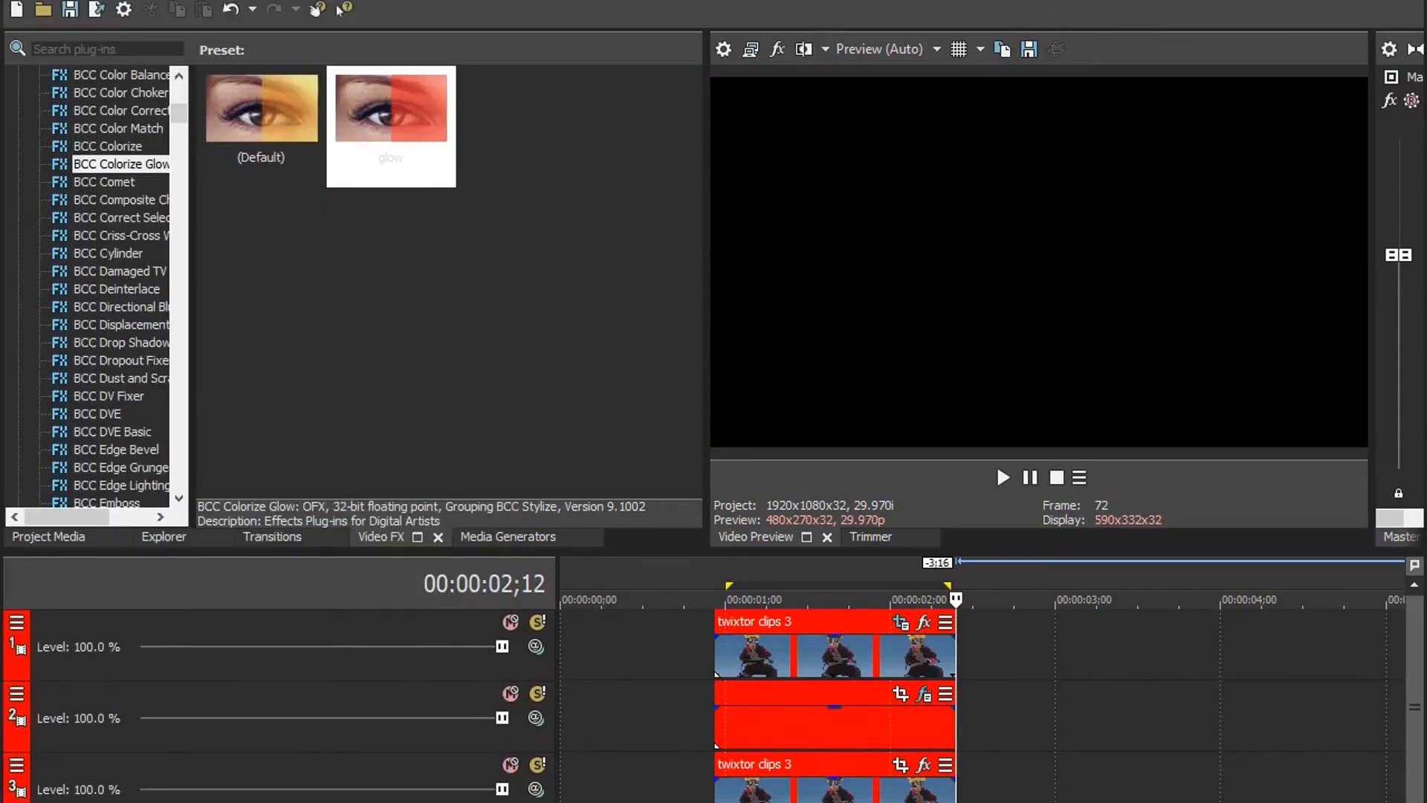
key(space)
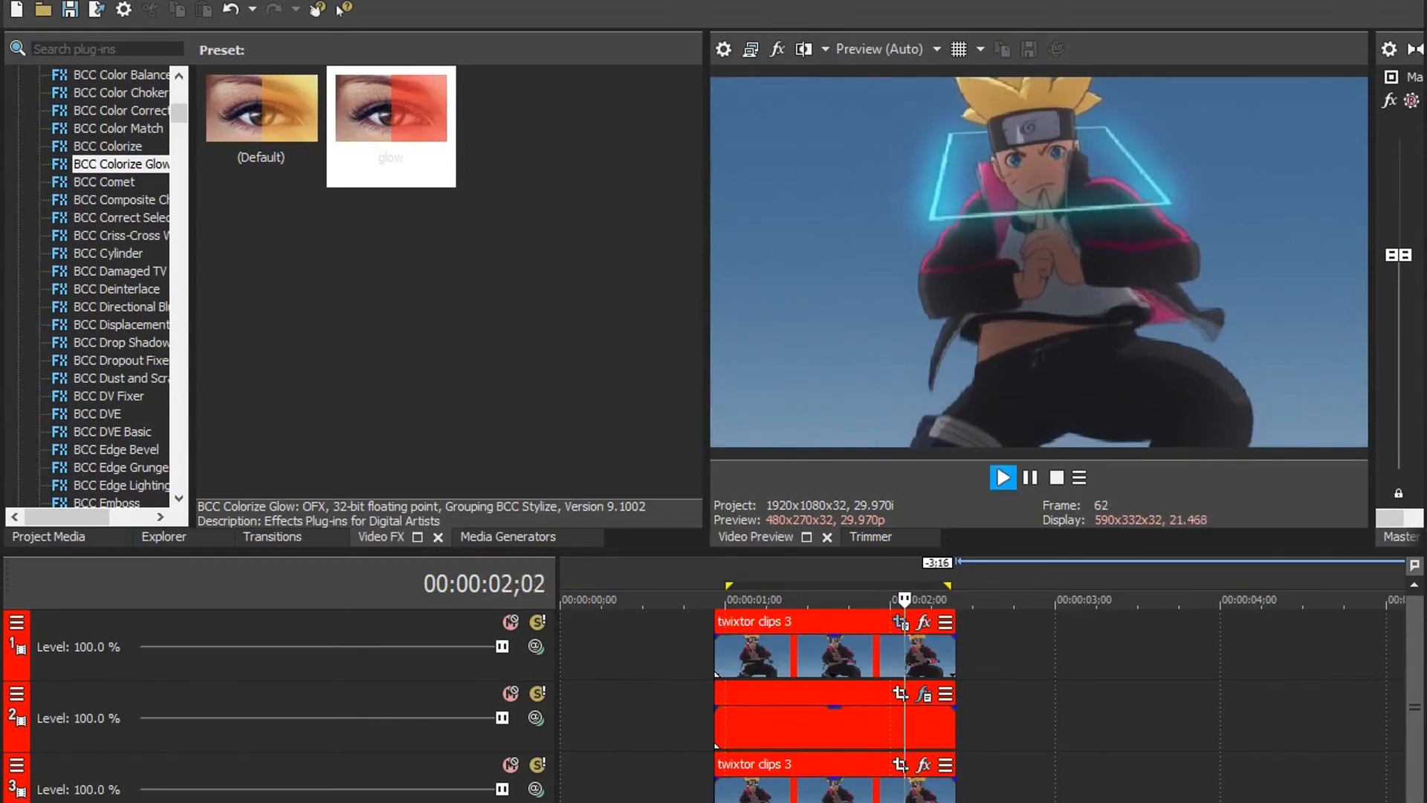